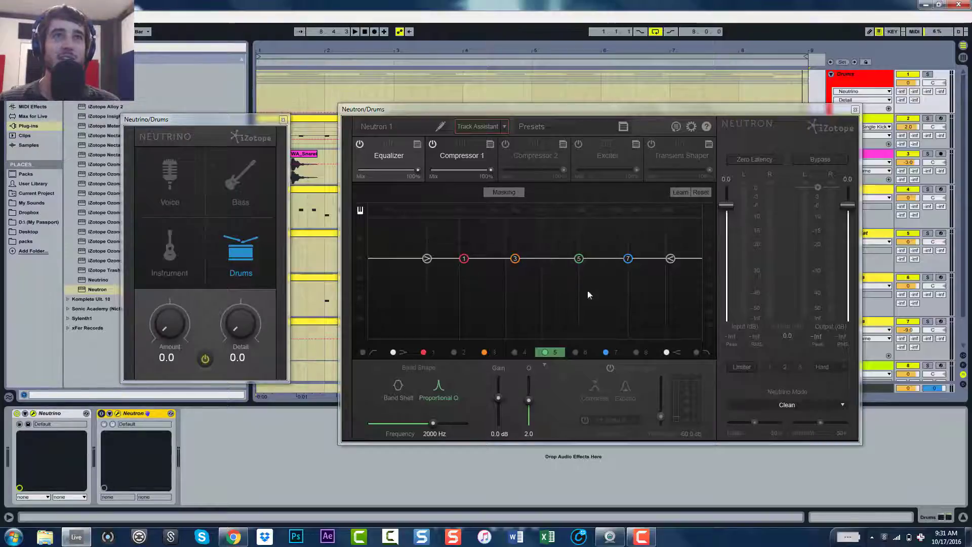
Look through Neutron's Compressor 1, Compressor 2, Exciter and Transient Shaper modules, returning to the Equalizer.
left_click(472, 161)
left_click(534, 159)
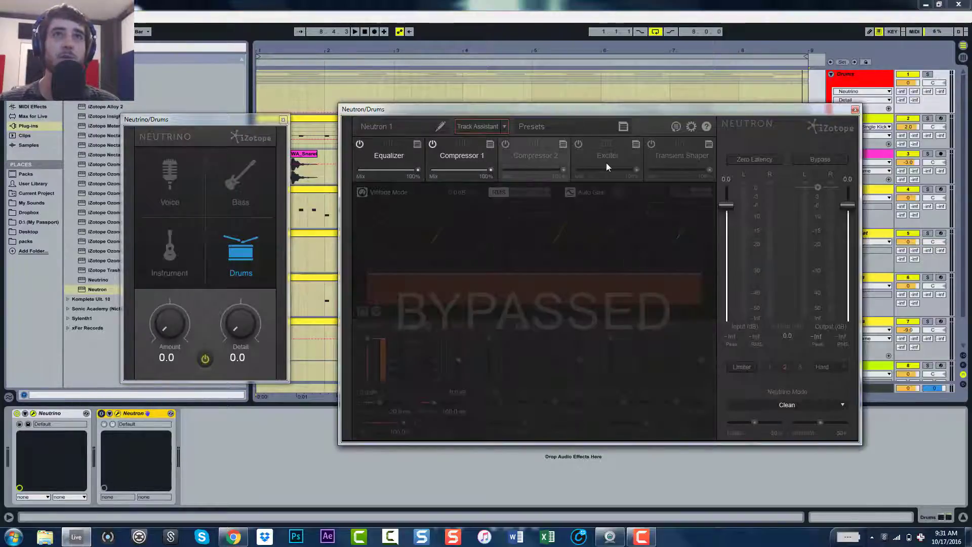
left_click(607, 160)
left_click(653, 159)
left_click(405, 157)
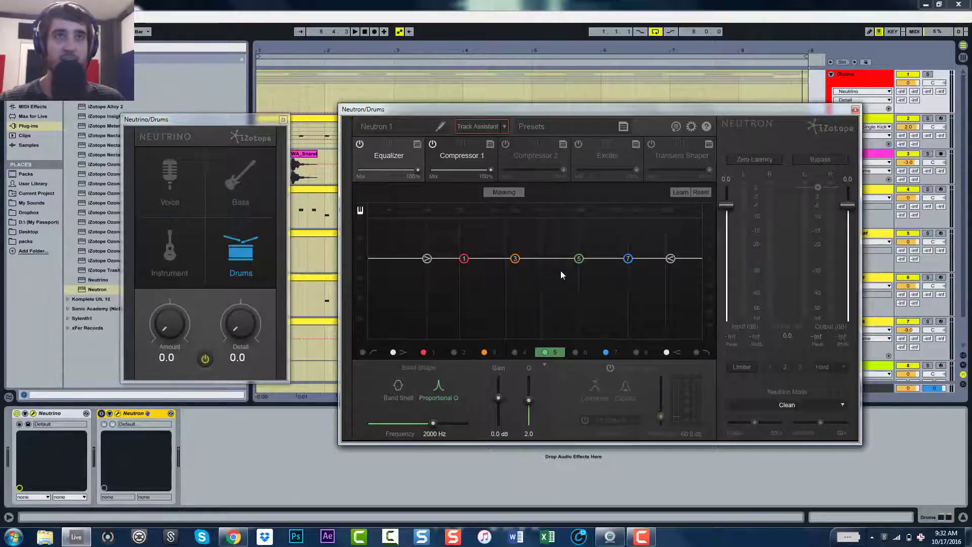
left_click(464, 157)
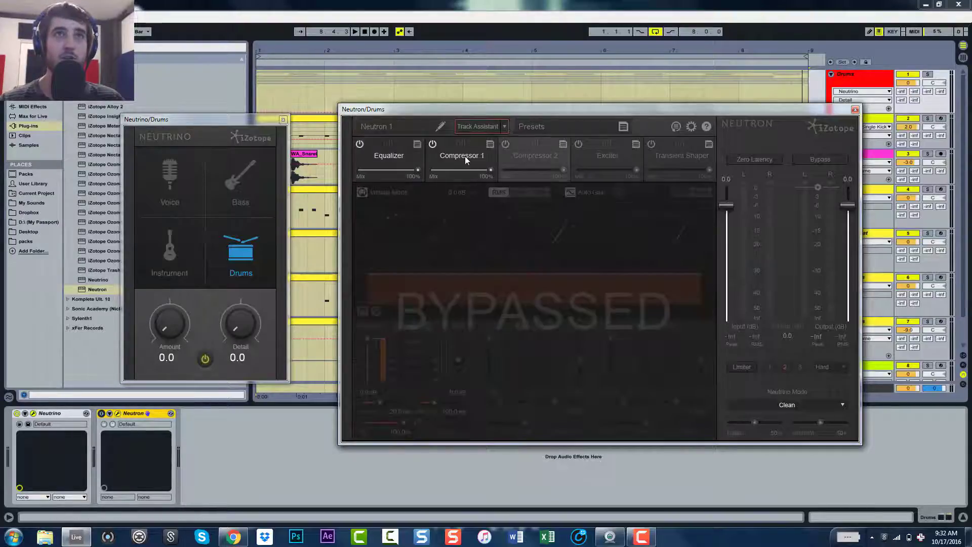
left_click(622, 158)
left_click(681, 157)
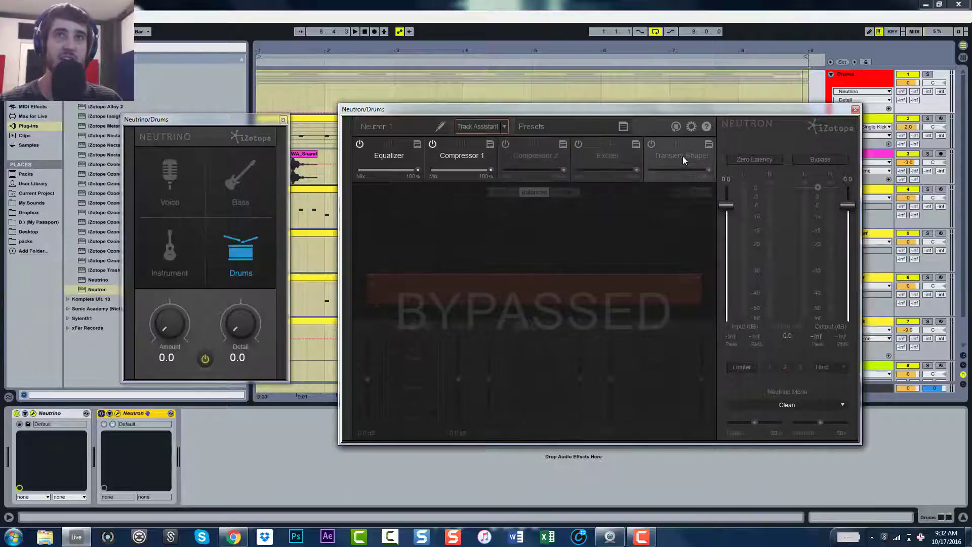
left_click(397, 158)
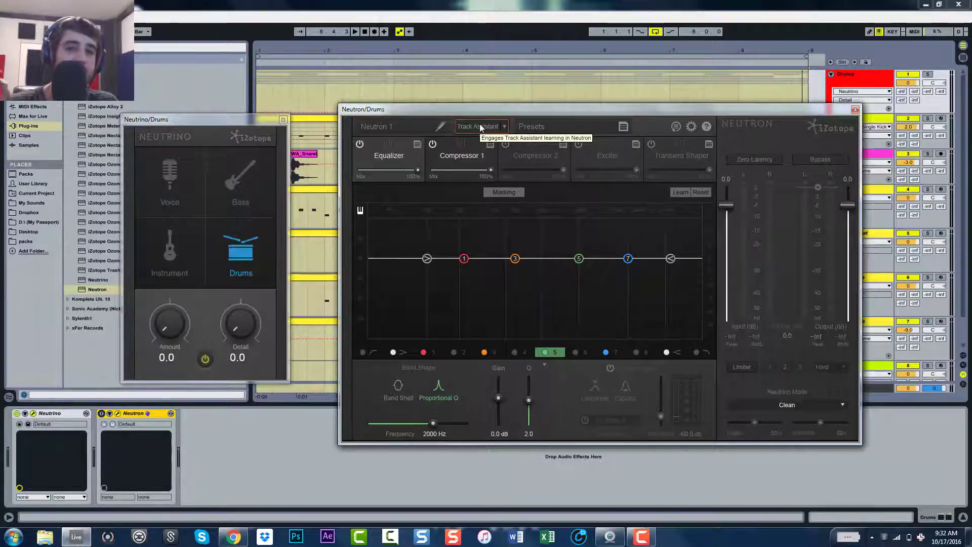
Examine the Track Assistant's Mode and Preset options without changing them, and close the Neutron window.
left_click(504, 127)
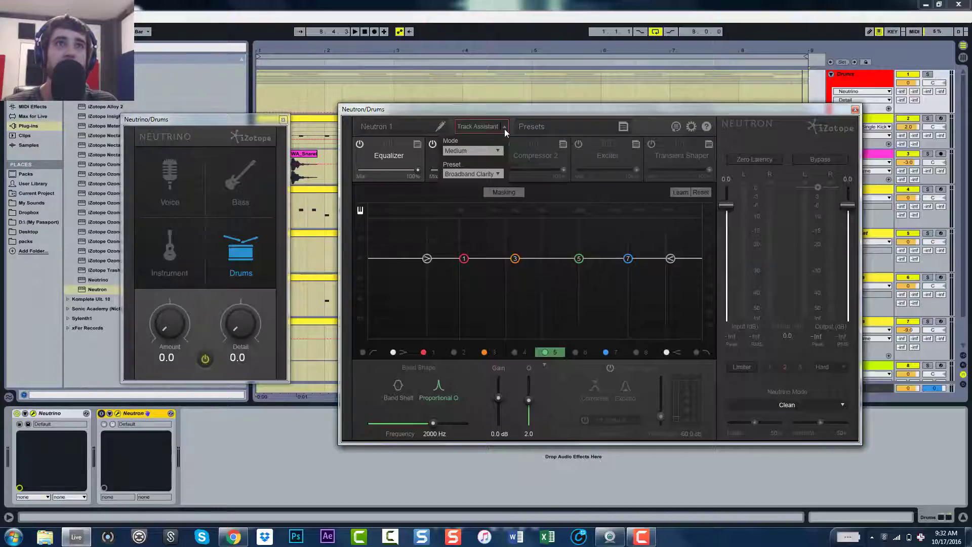
left_click(475, 151)
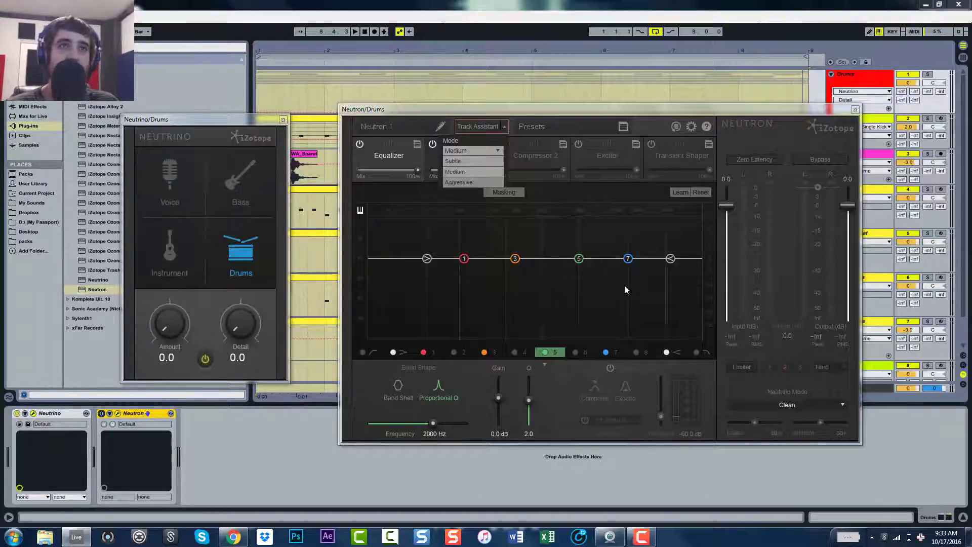
left_click(554, 105)
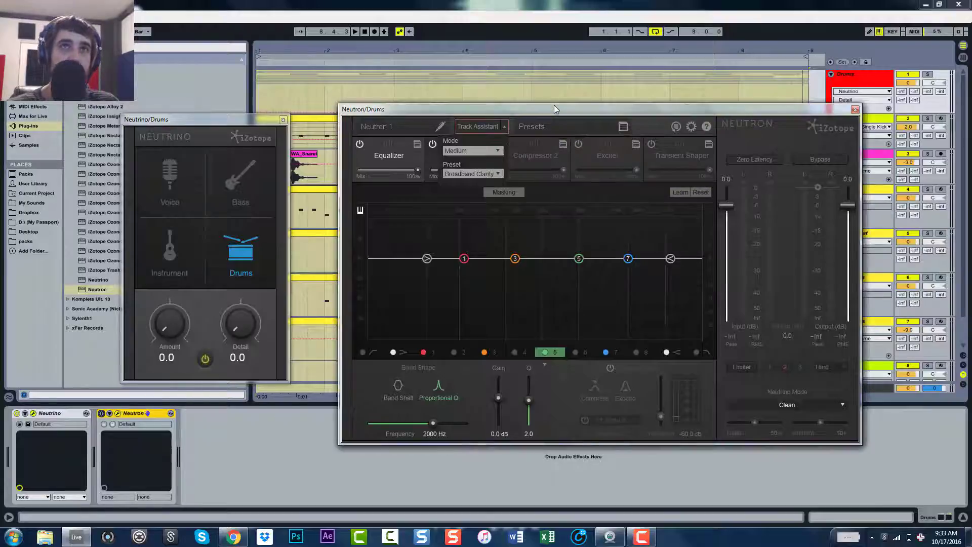
left_click(471, 174)
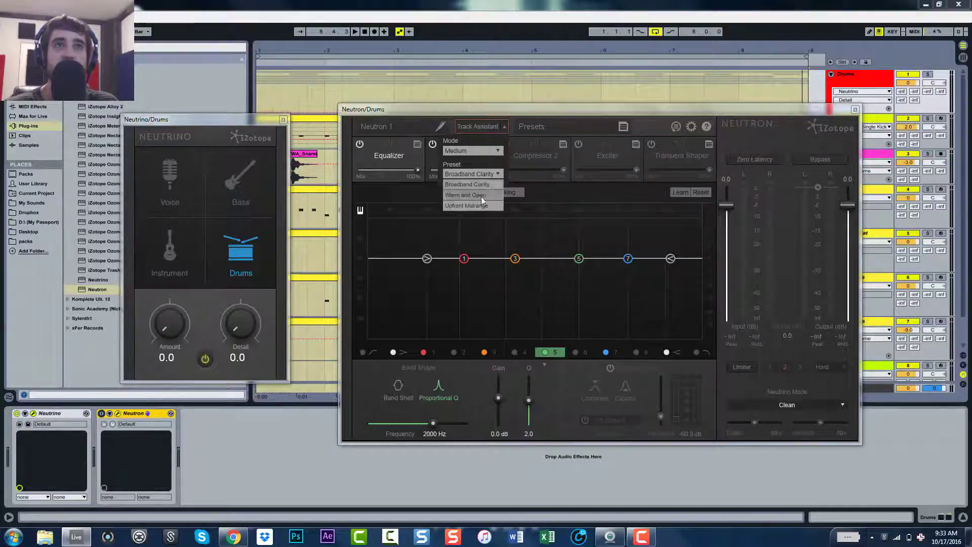
left_click(521, 111)
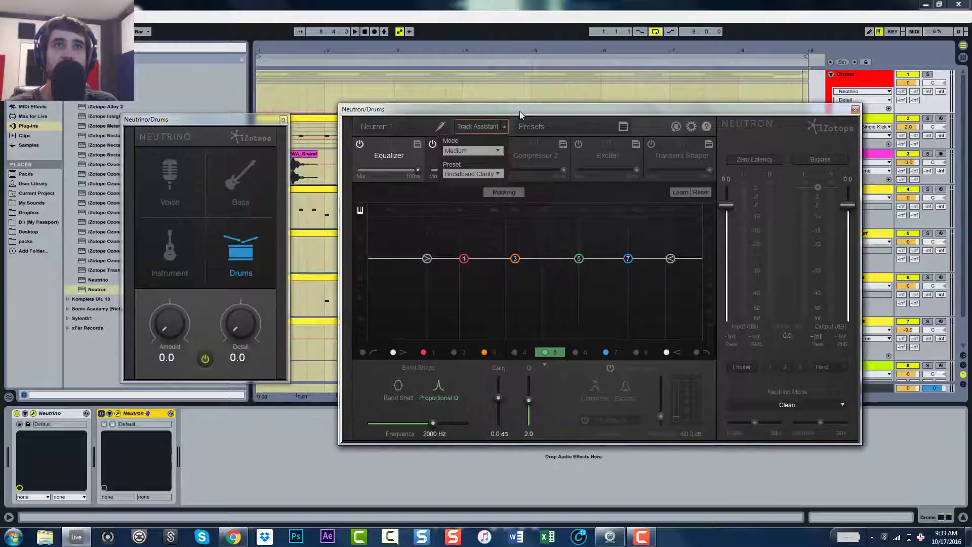
left_click(855, 109)
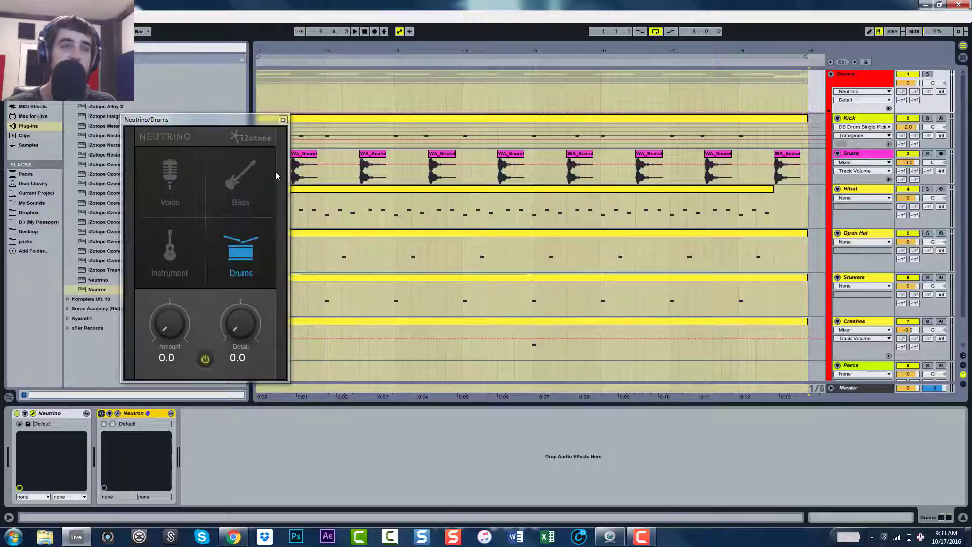
left_click(410, 118)
key("minus")
key("minus")
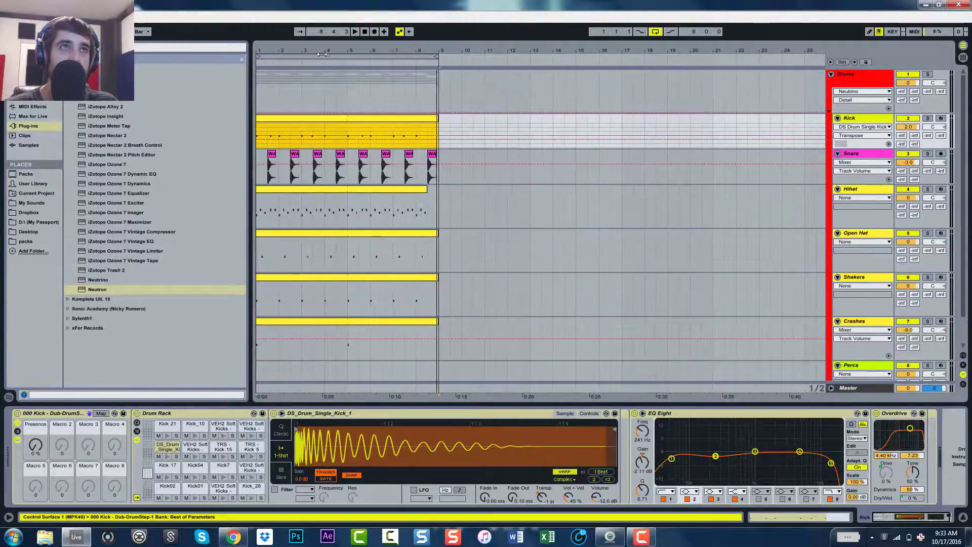
left_click(323, 56)
key("z")
key("ctrl+alt+l")
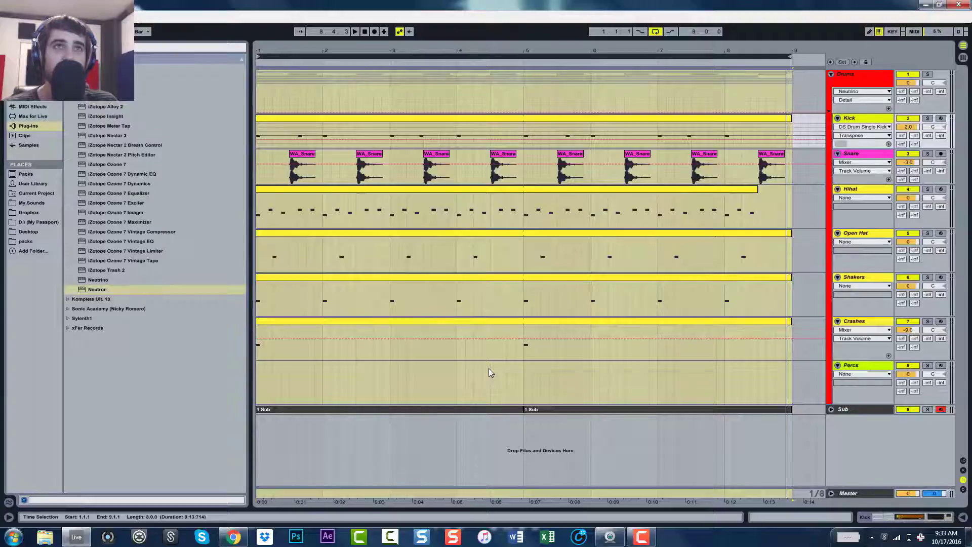
left_click(349, 48)
left_click_drag(351, 48, 351, 51)
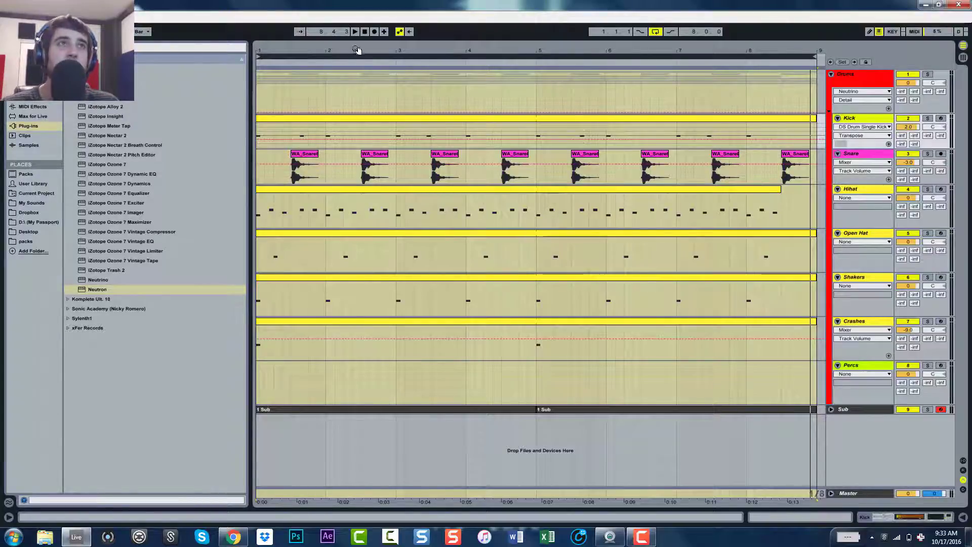
left_click_drag(354, 53, 357, 56)
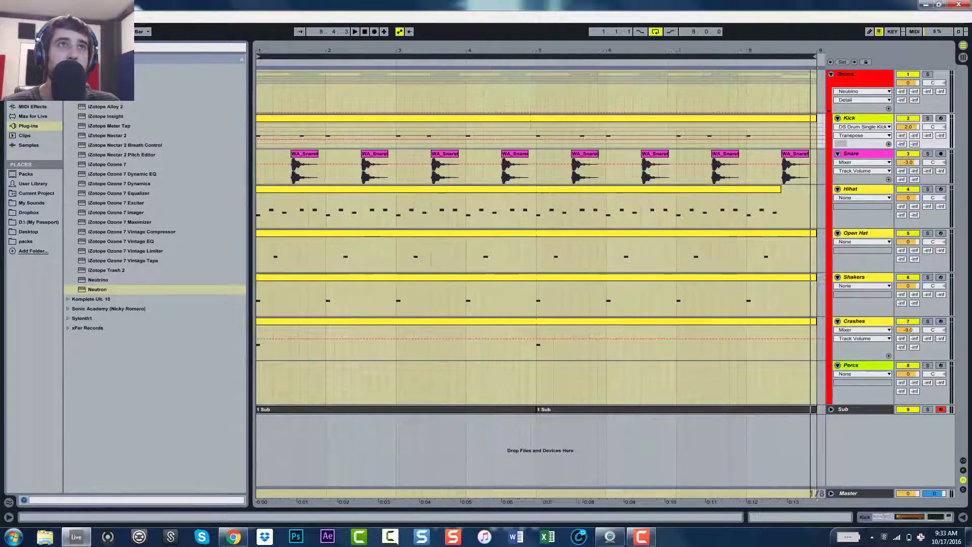
Set Neutrino's Detail and Amount to 100 on the Drums track and move its window out of the way.
double_click(855, 78)
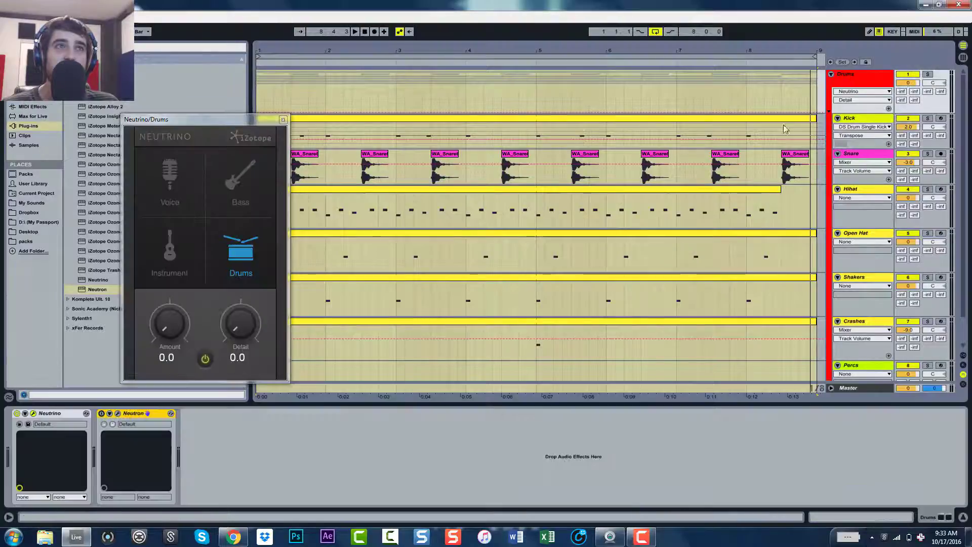
left_click_drag(231, 328, 245, 174)
left_click_drag(176, 319, 558, 382)
Bypass Neutrino's processing, play the drum loop unprocessed, and place the Neutrino window over the middle of the arrangement.
left_click(205, 360)
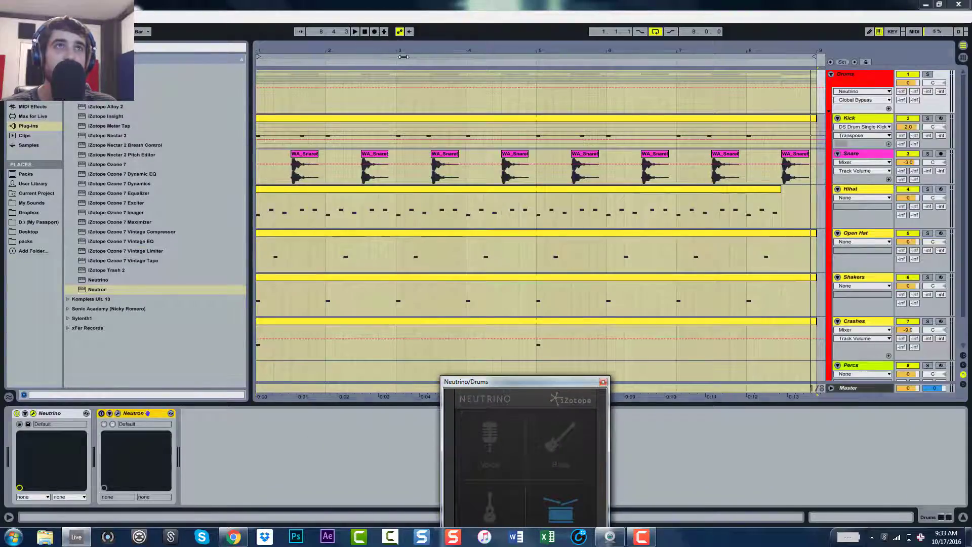
key("space")
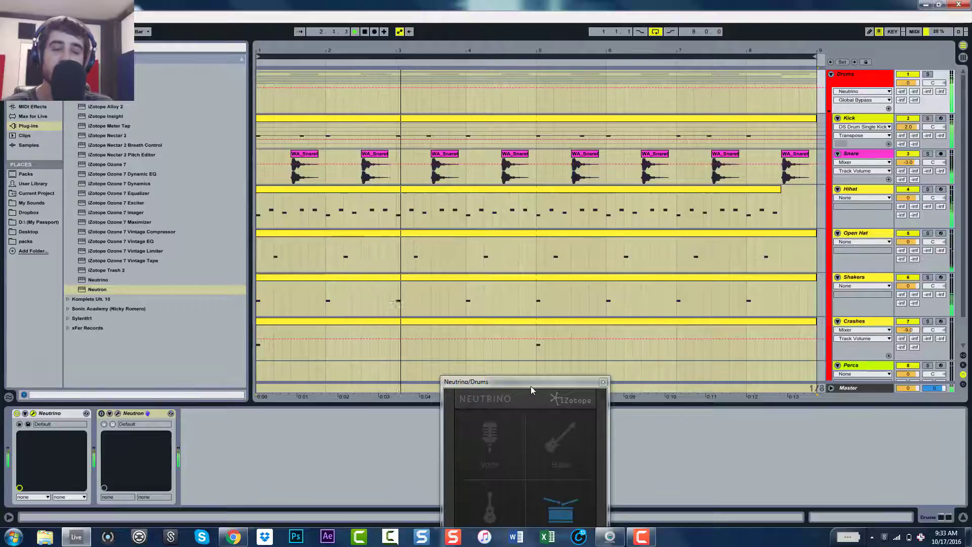
left_click_drag(531, 385, 465, 135)
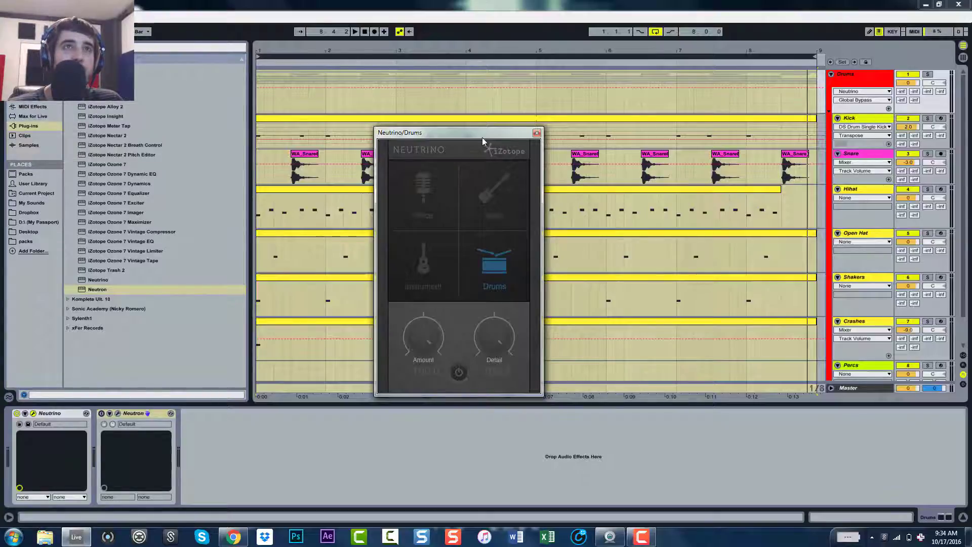
left_click_drag(500, 134, 481, 107)
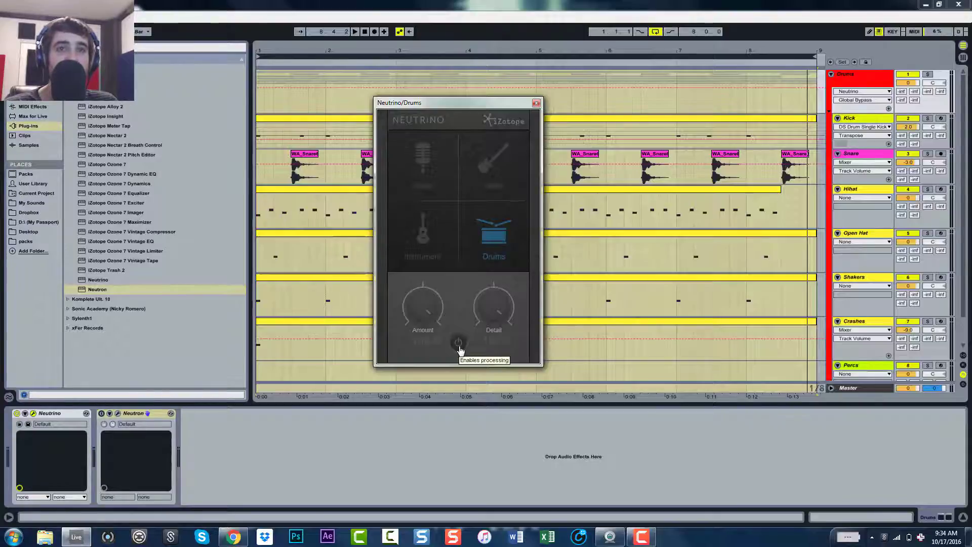
Play the drum loop while toggling Neutrino's processing to compare the sound, and stop with processing enabled.
key("space")
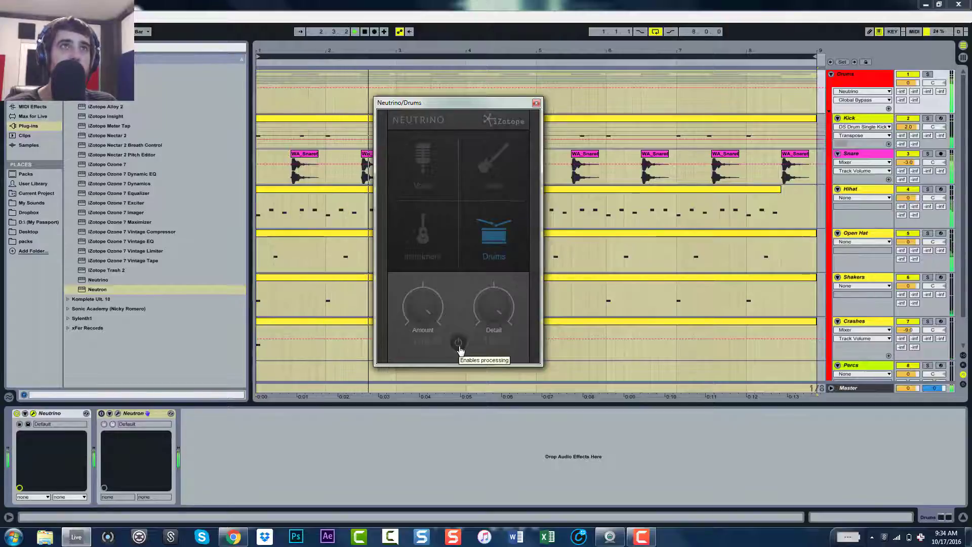
left_click(458, 343)
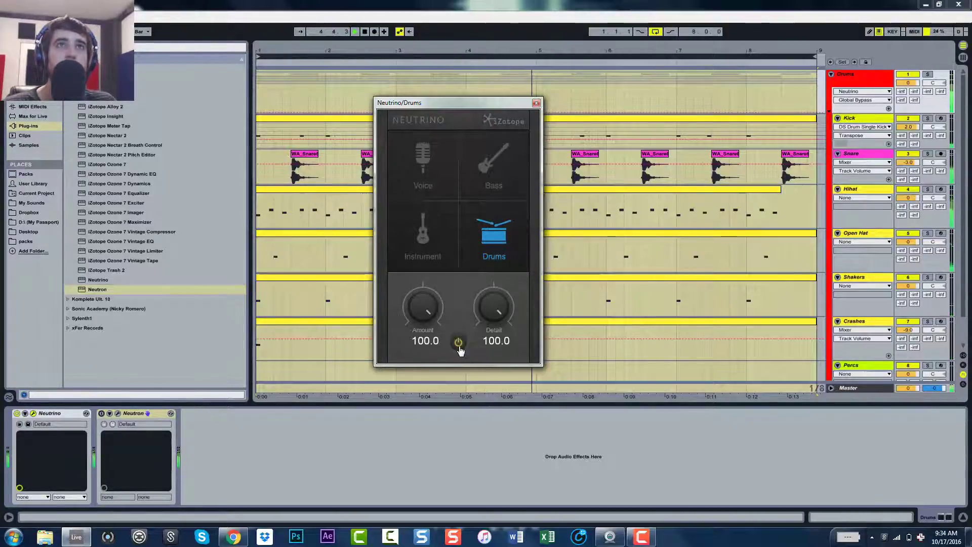
left_click(458, 343)
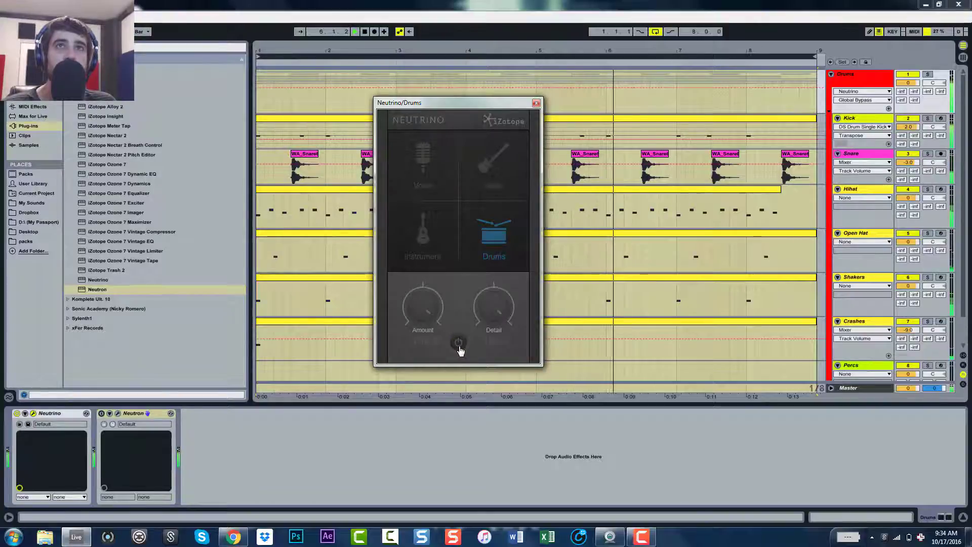
left_click(458, 343)
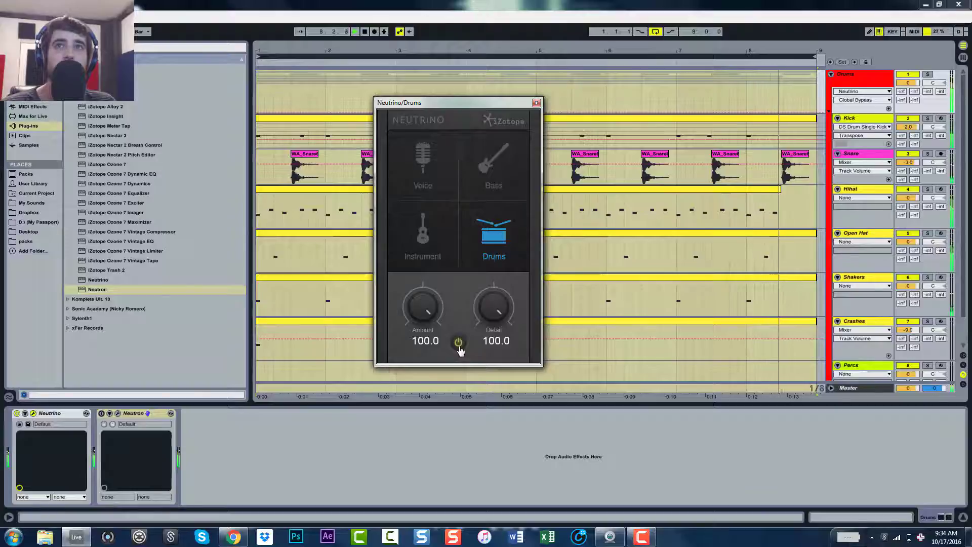
key("space")
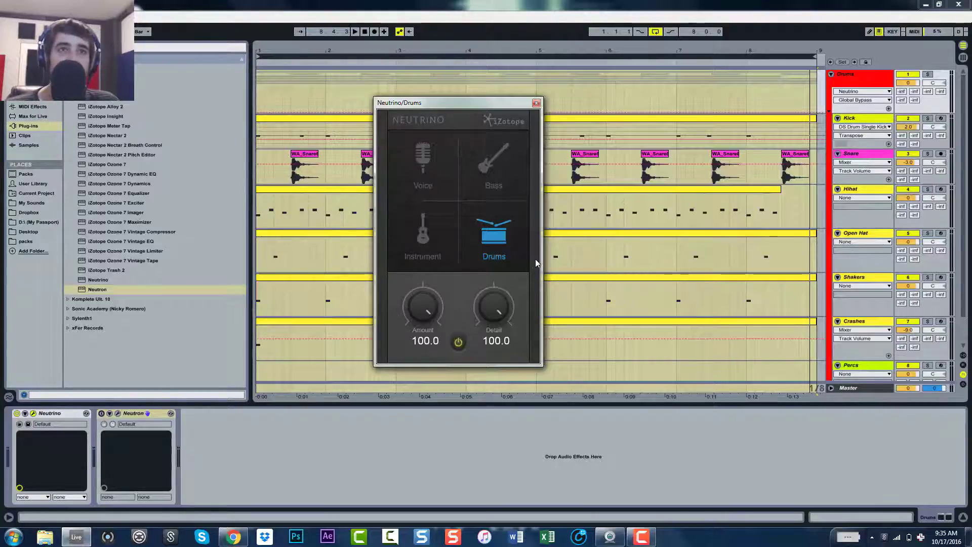
Try Neutrino's Detail and Amount knobs, leaving both at 100, and cycle through its Voice, Bass and Instrument modes back to Drums.
left_click_drag(483, 307, 510, 247)
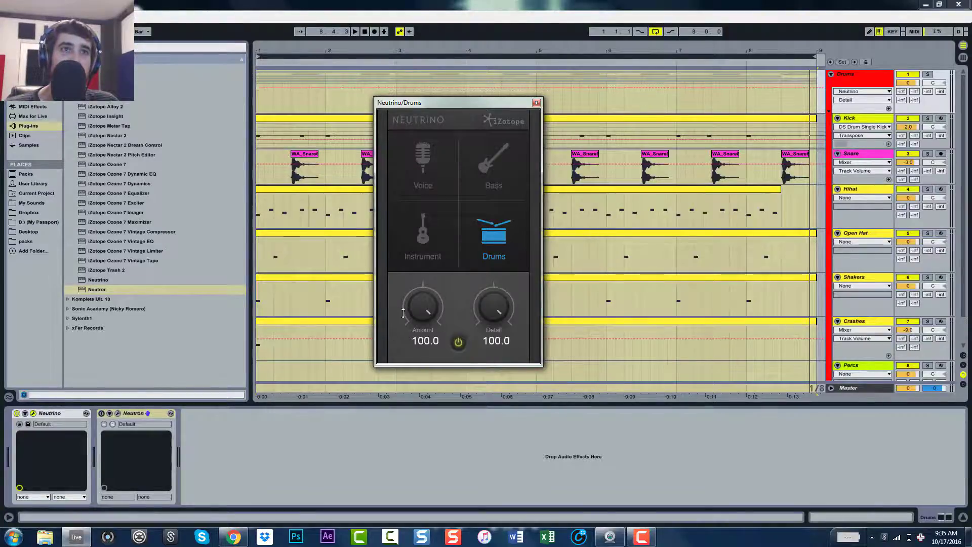
left_click_drag(423, 308, 475, 204)
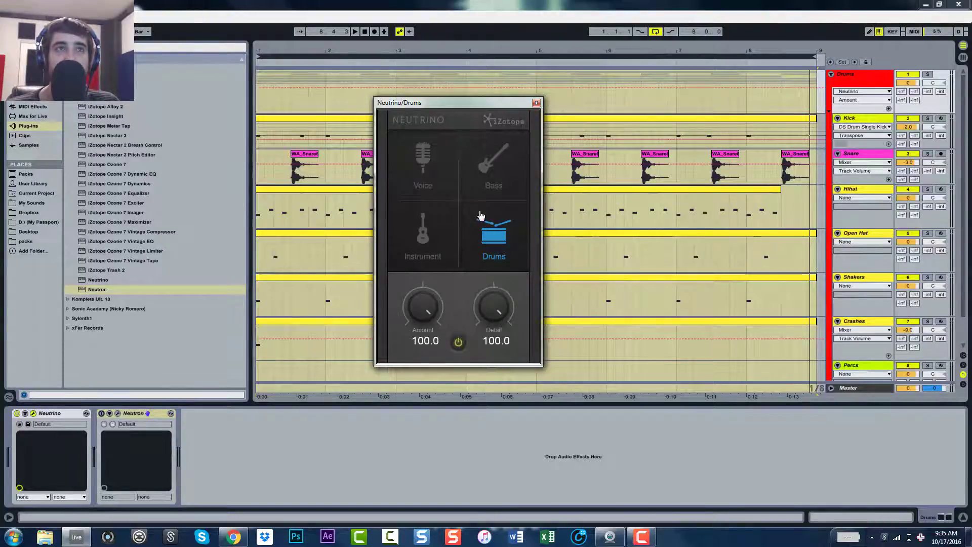
left_click(447, 183)
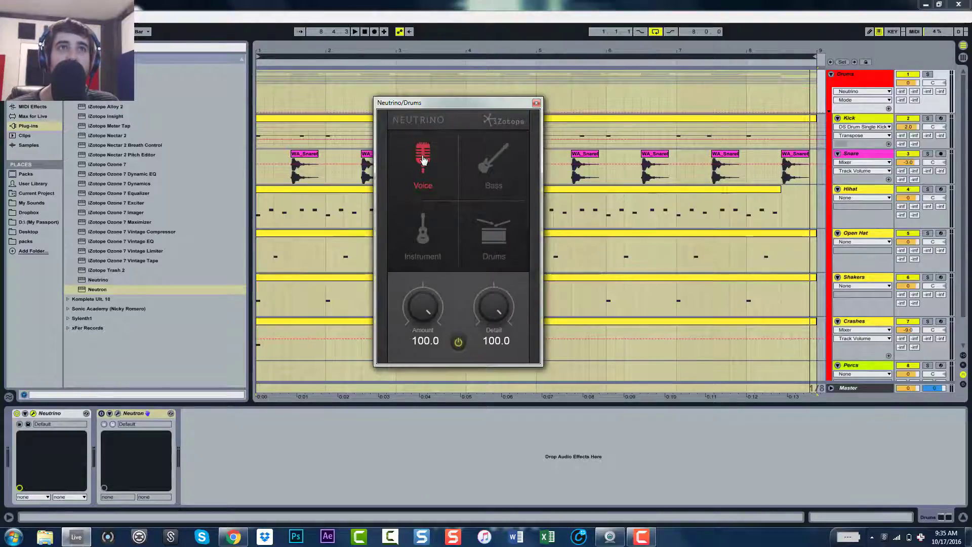
left_click(488, 157)
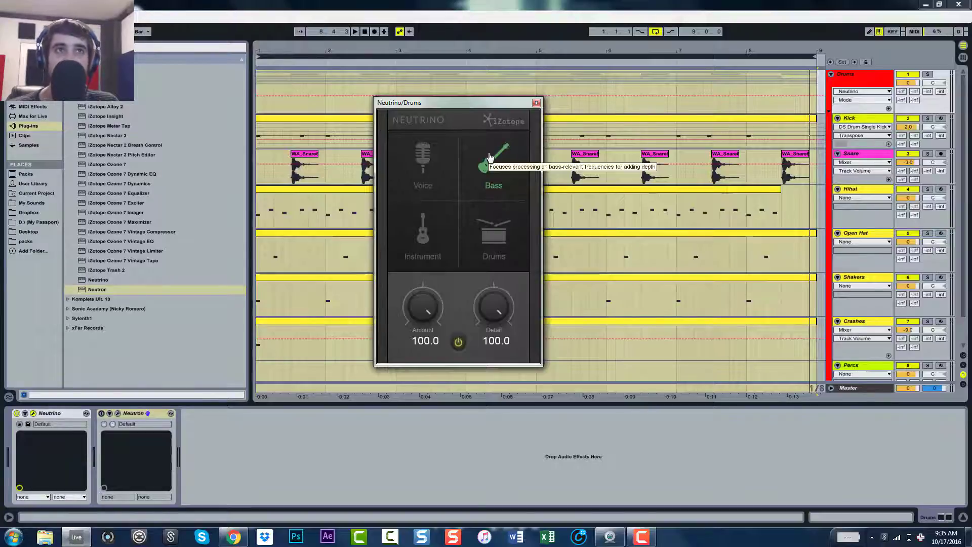
left_click(428, 238)
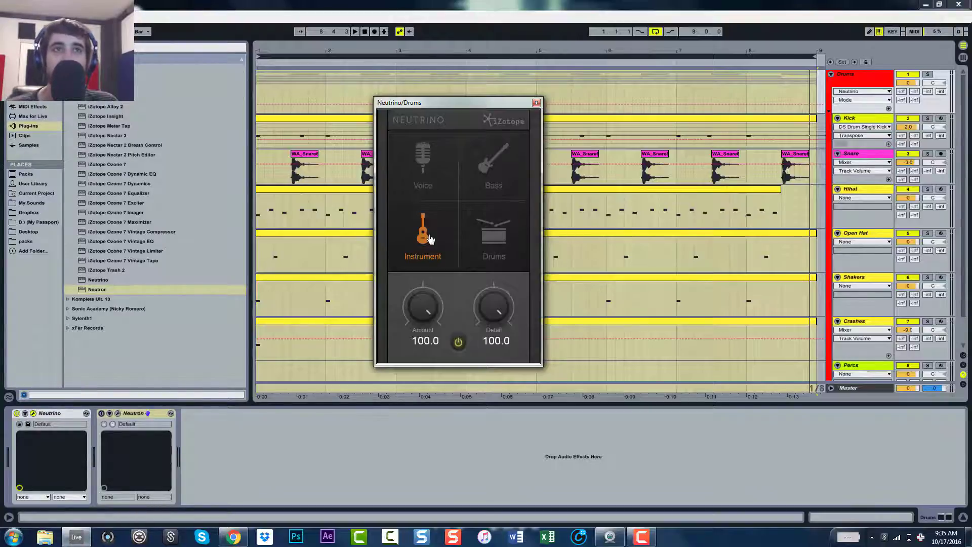
left_click(504, 174)
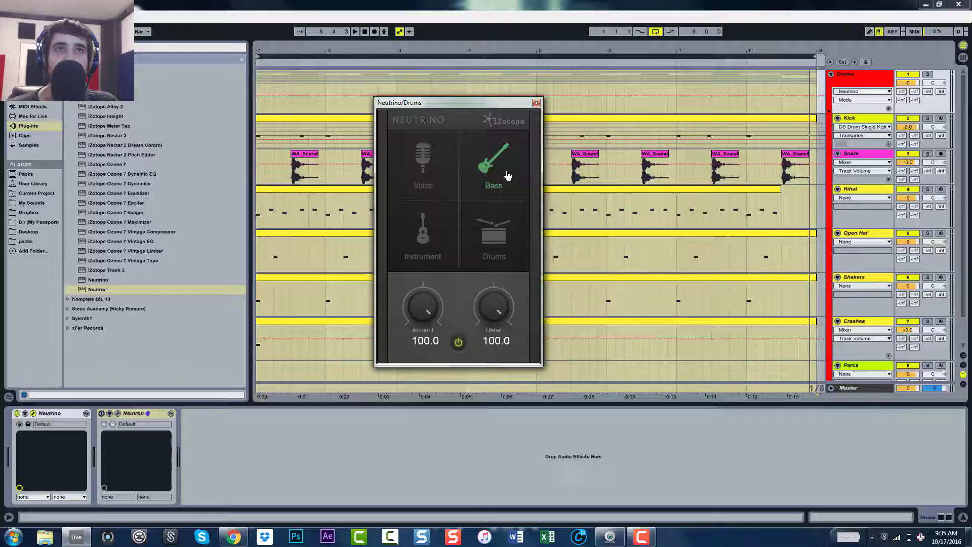
left_click(449, 213)
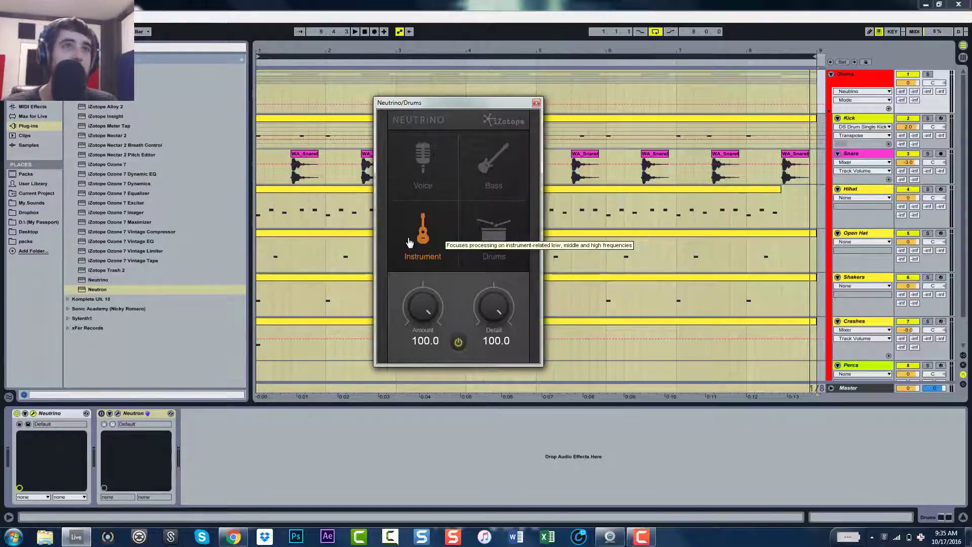
left_click(499, 223)
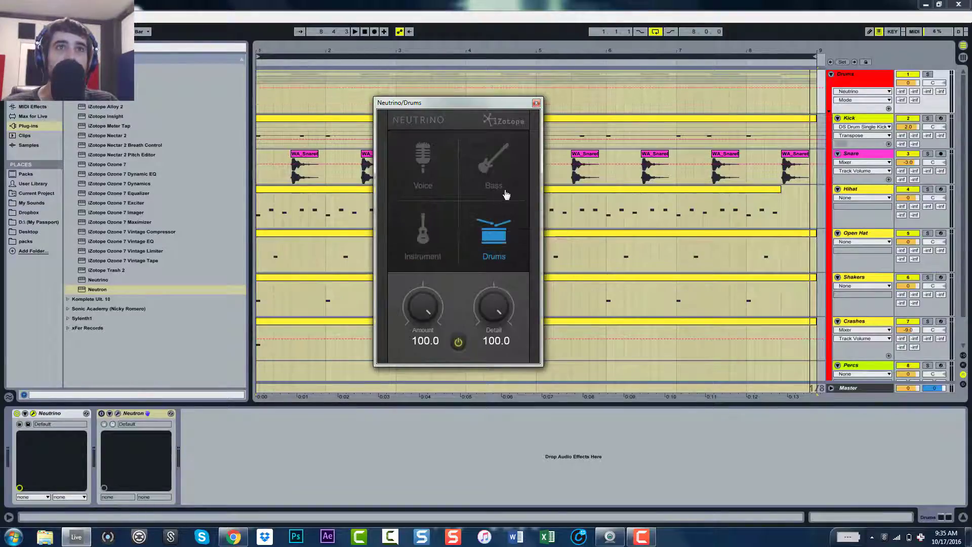
Hide the Neutrino window, turn on the Neutron device on the Drums track and show its window.
key("ctrl+alt+p")
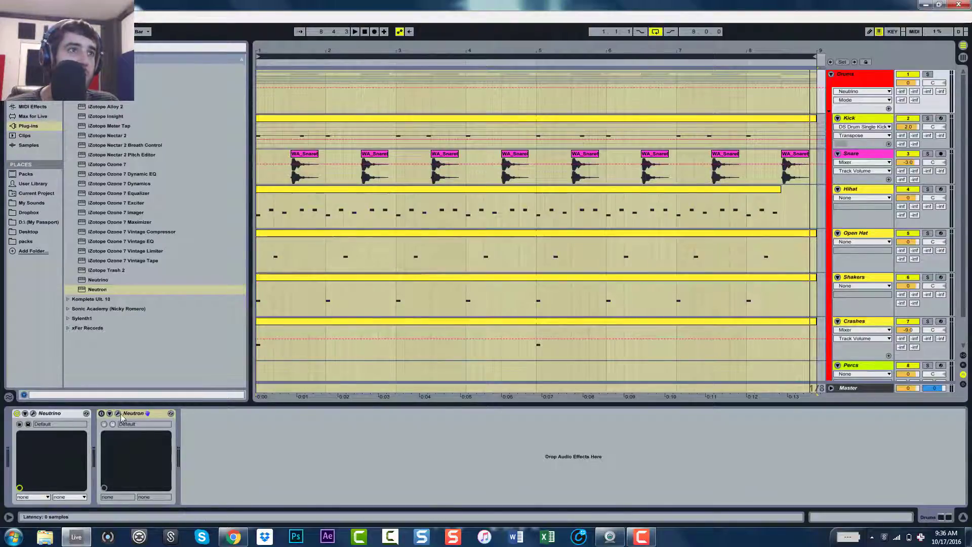
left_click(101, 413)
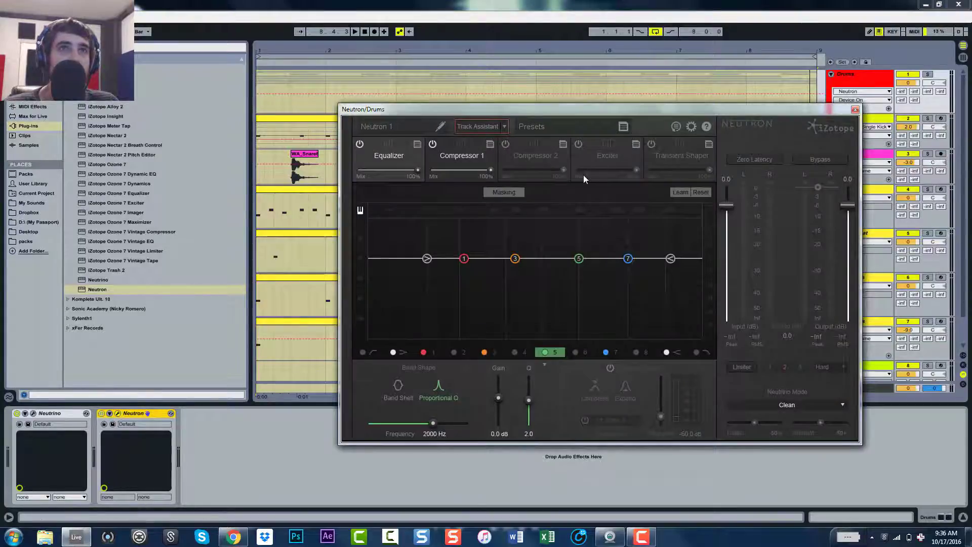
Look through Neutron's Compressor 1, Compressor 2, Exciter and Transient Shaper modules.
left_click(436, 156)
left_click(534, 154)
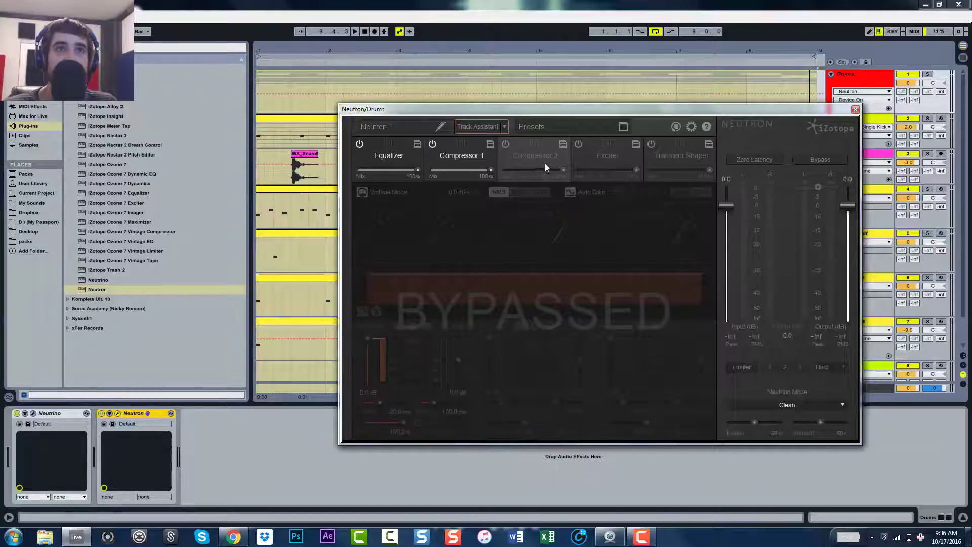
left_click(461, 158)
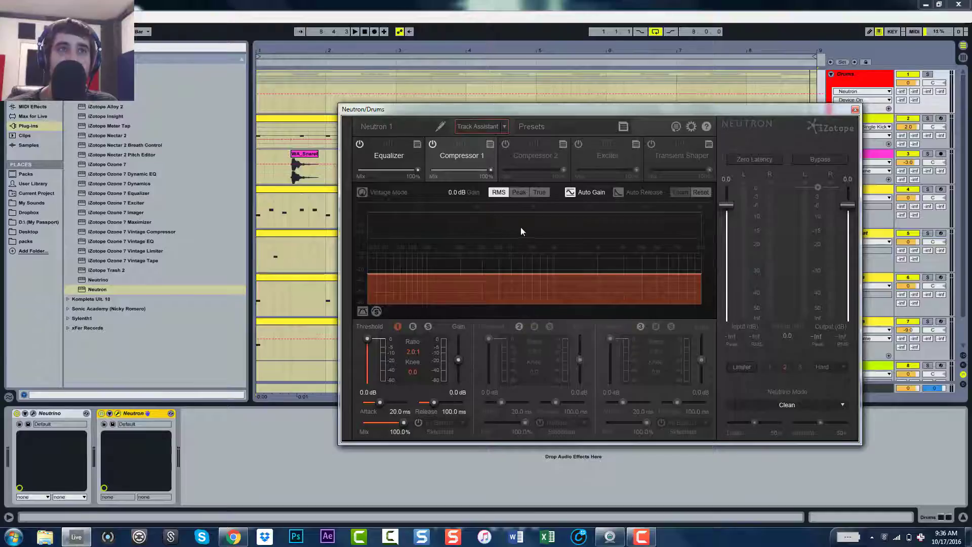
left_click(533, 160)
left_click(599, 158)
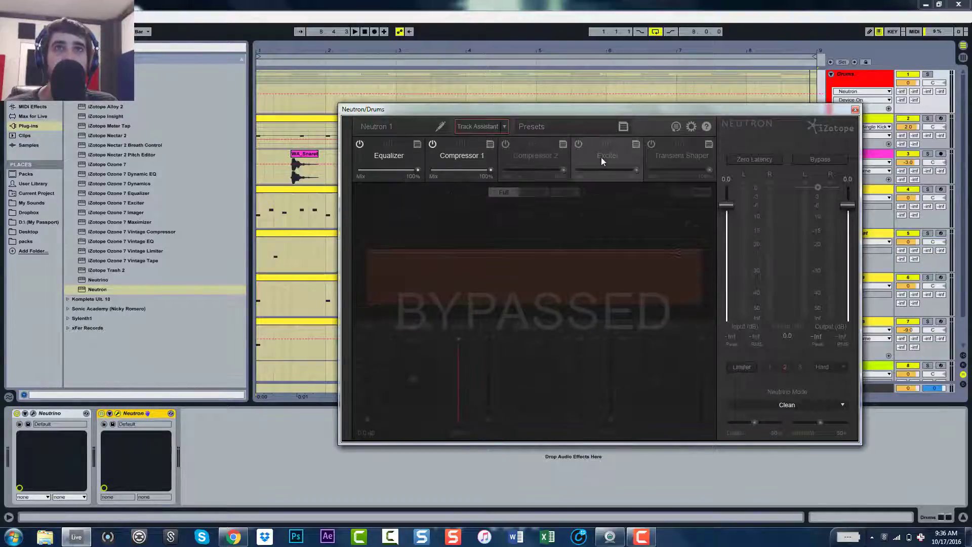
left_click(663, 155)
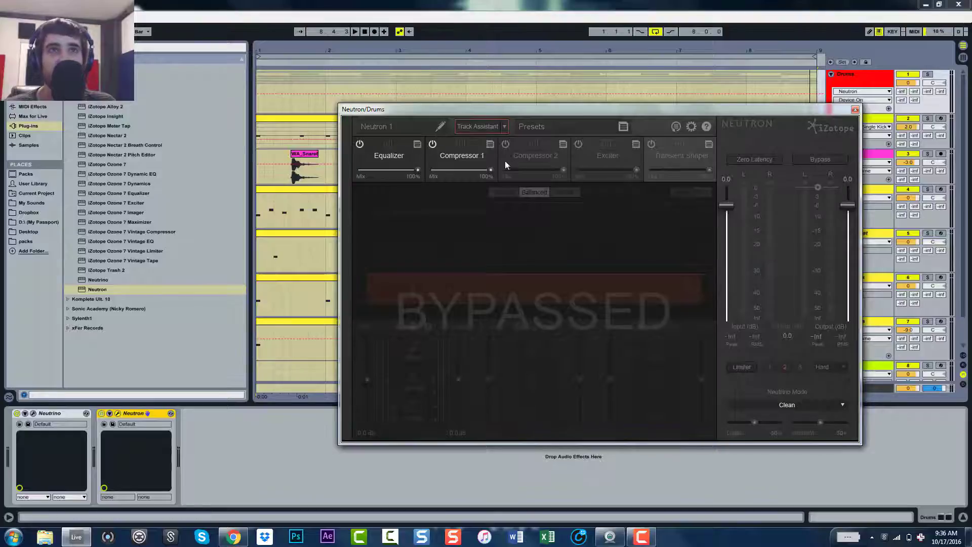
left_click(519, 154)
left_click(581, 157)
left_click(533, 159)
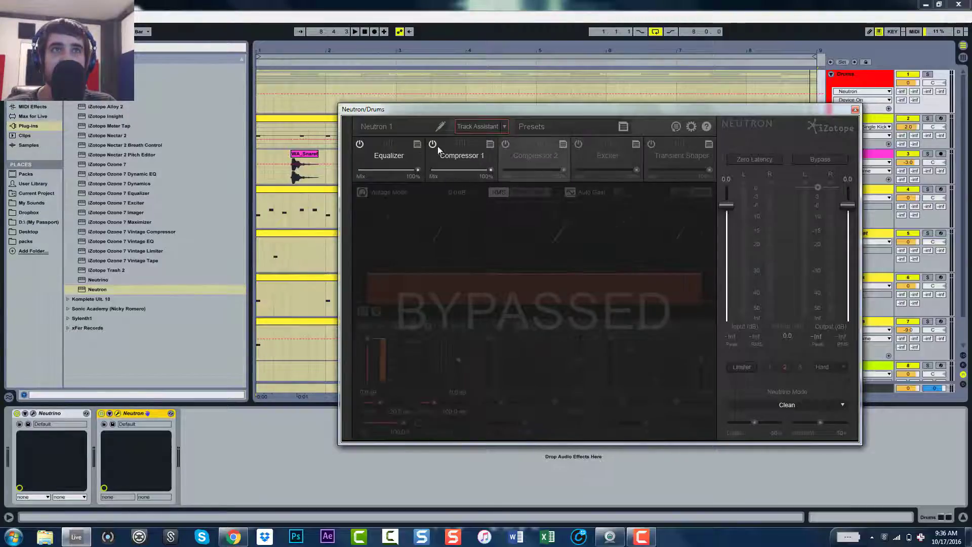
Turn off Neutron's Compressor 1 and Equalizer modules.
left_click(432, 144)
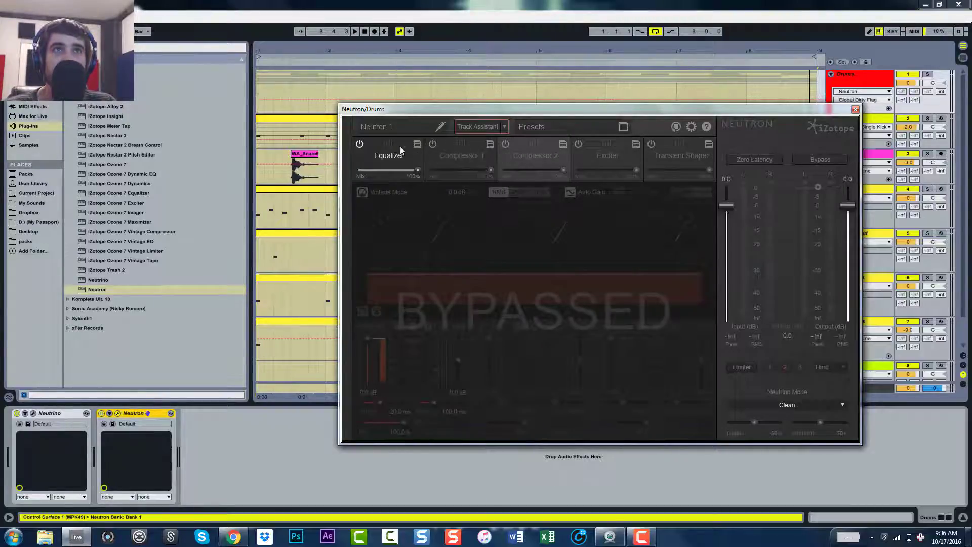
left_click(360, 145)
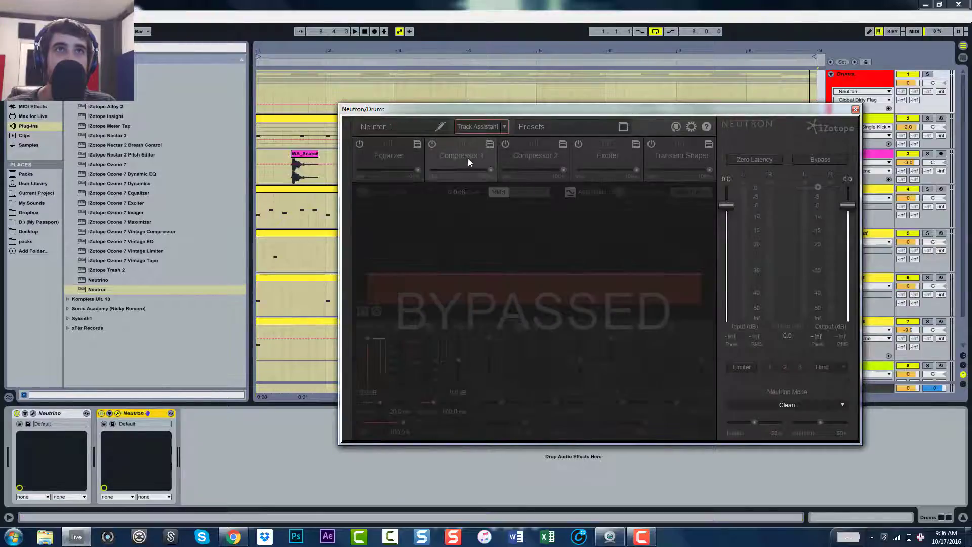
Set Track Assistant to Subtle mode with the Upfront Midrange preset, and run it while the drum loop plays.
left_click(505, 127)
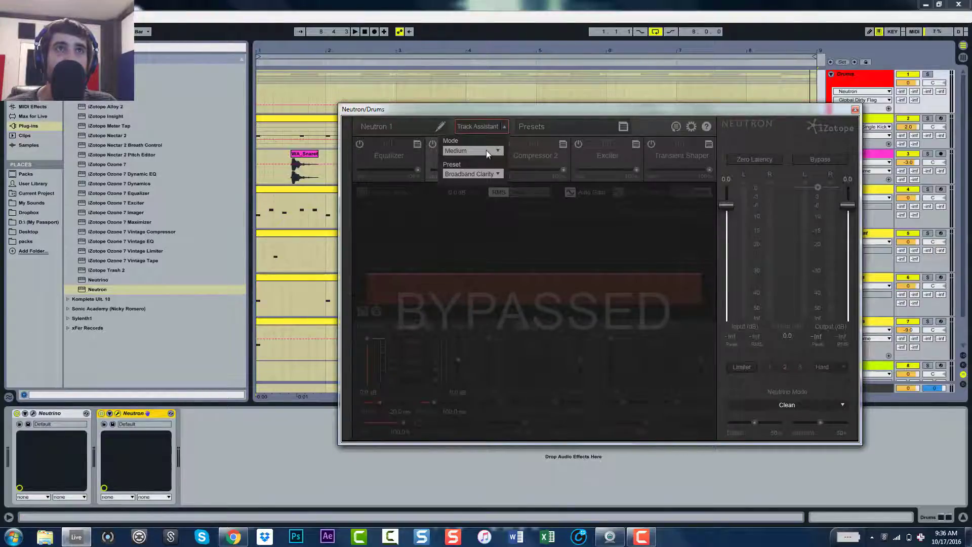
left_click(486, 149)
left_click(485, 159)
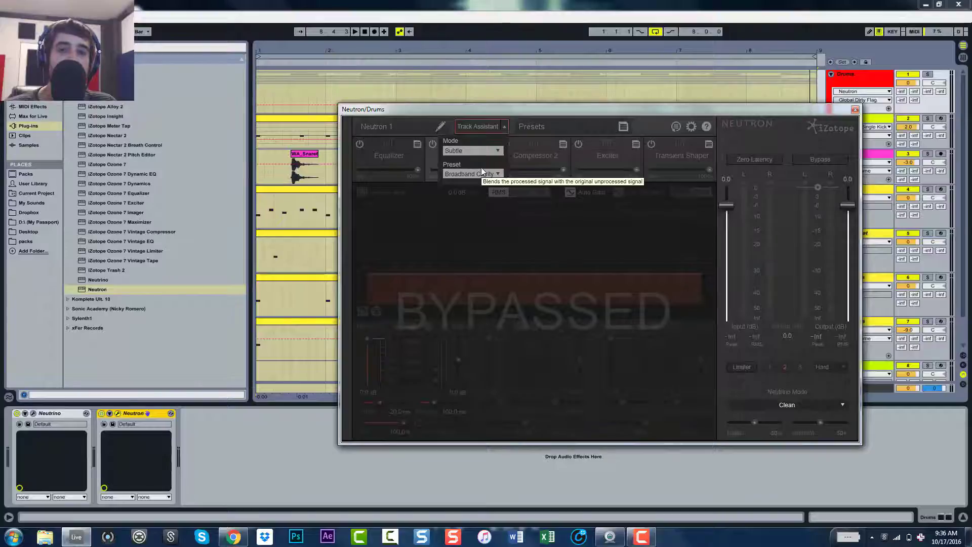
left_click(481, 172)
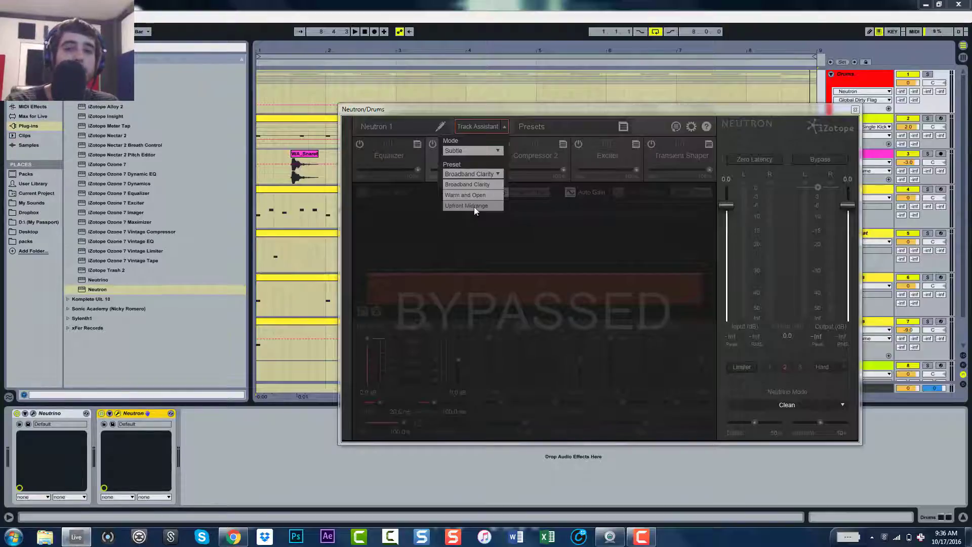
left_click(474, 207)
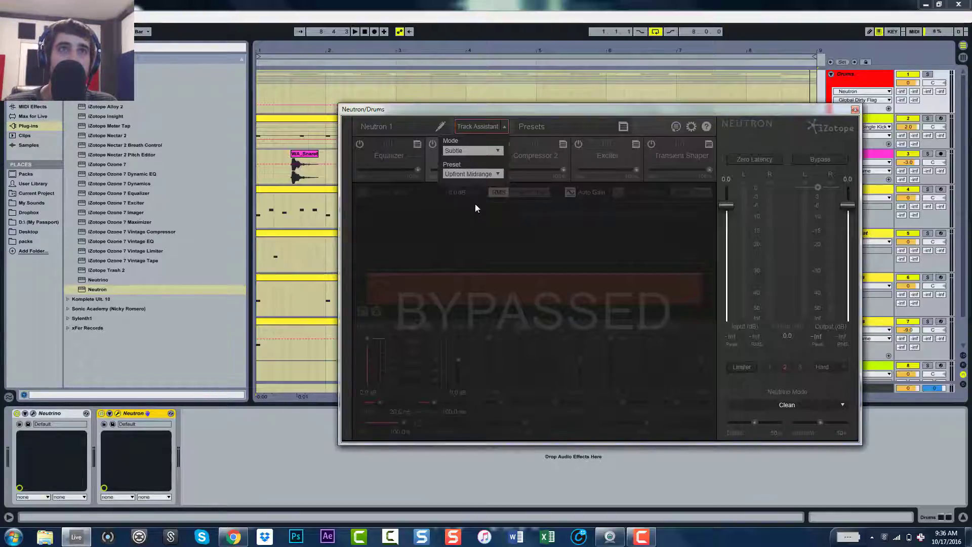
left_click(476, 124)
key("space")
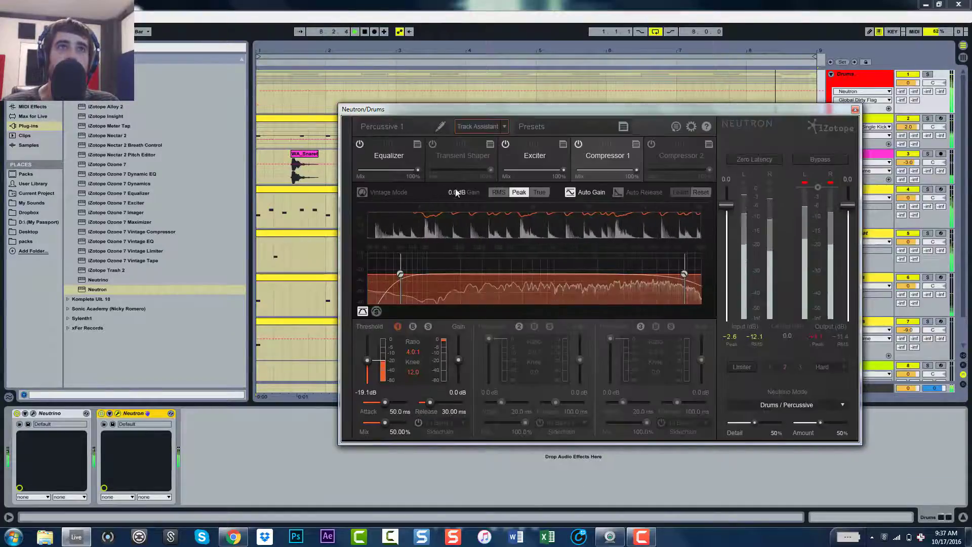
In the Equalizer, set band 2 to a 2.4 dB boost at about 335 Hz and the high shelf to 2.0 dB.
left_click(399, 160)
left_click_drag(446, 218, 487, 223)
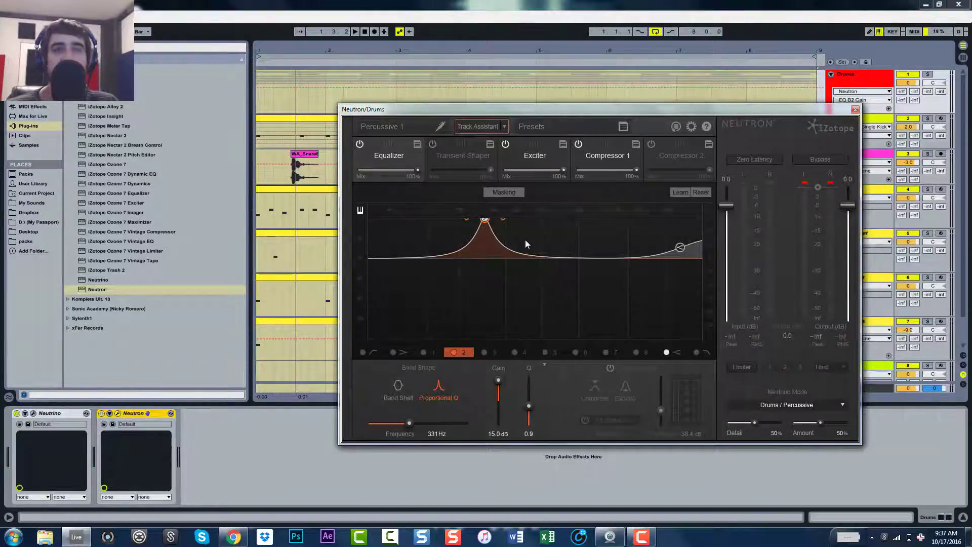
left_click_drag(484, 221, 485, 258)
double_click(484, 249)
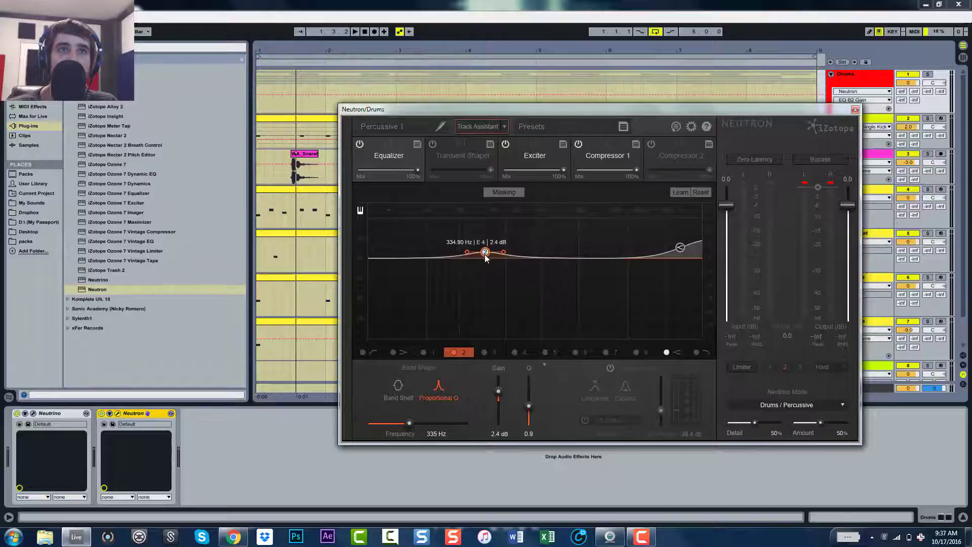
left_click_drag(682, 248, 681, 254)
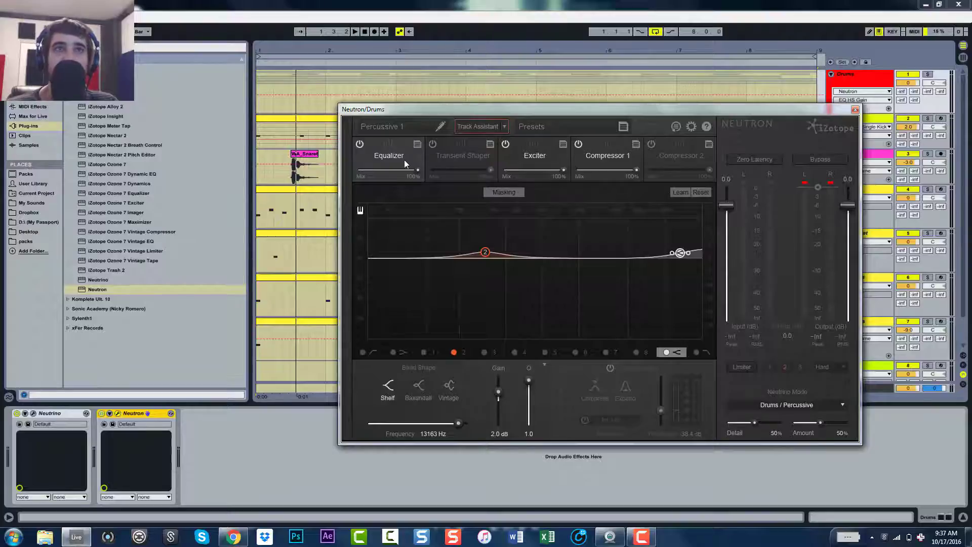
Review the settings Track Assistant chose in the Exciter, Compressor 1, Compressor 2, Transient Shaper and Equalizer modules.
left_click(535, 158)
left_click(601, 163)
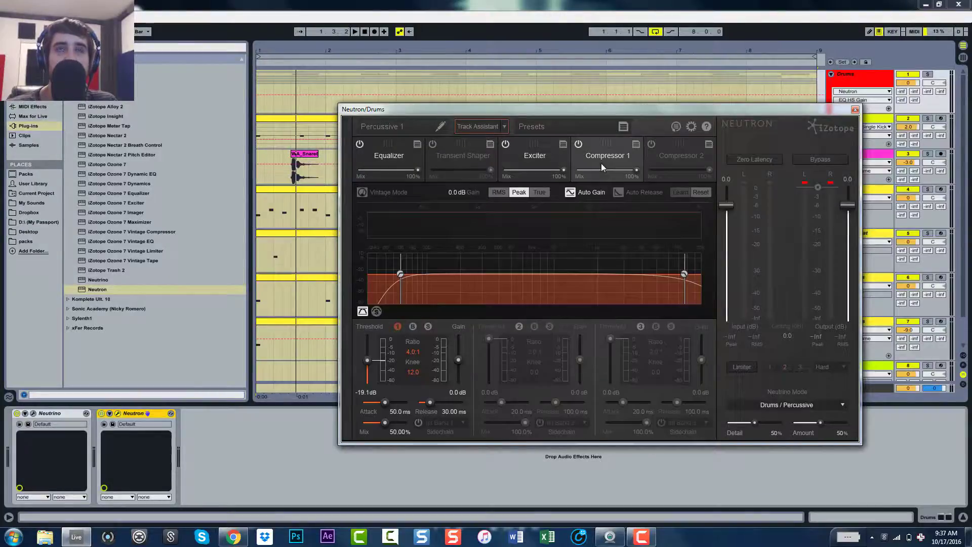
left_click(667, 154)
left_click(620, 161)
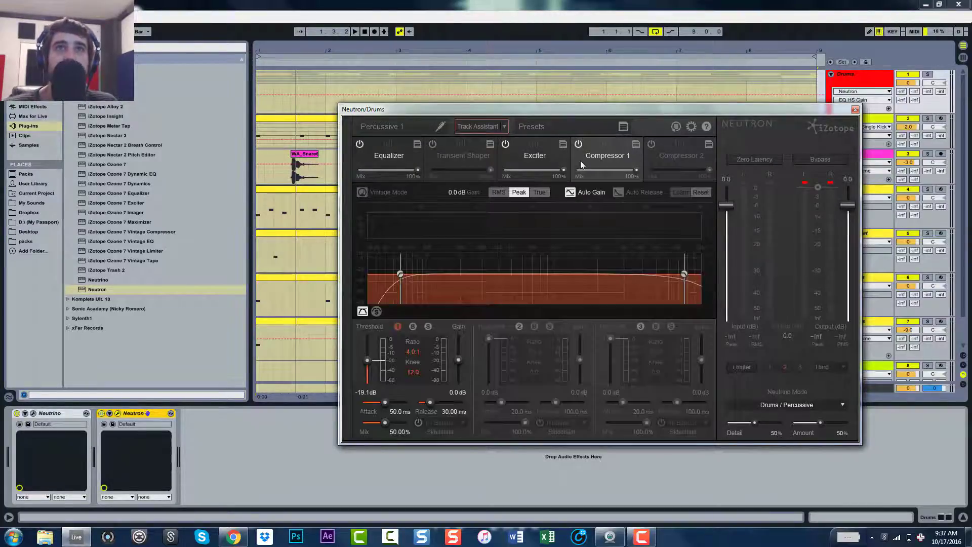
left_click(547, 163)
left_click(368, 160)
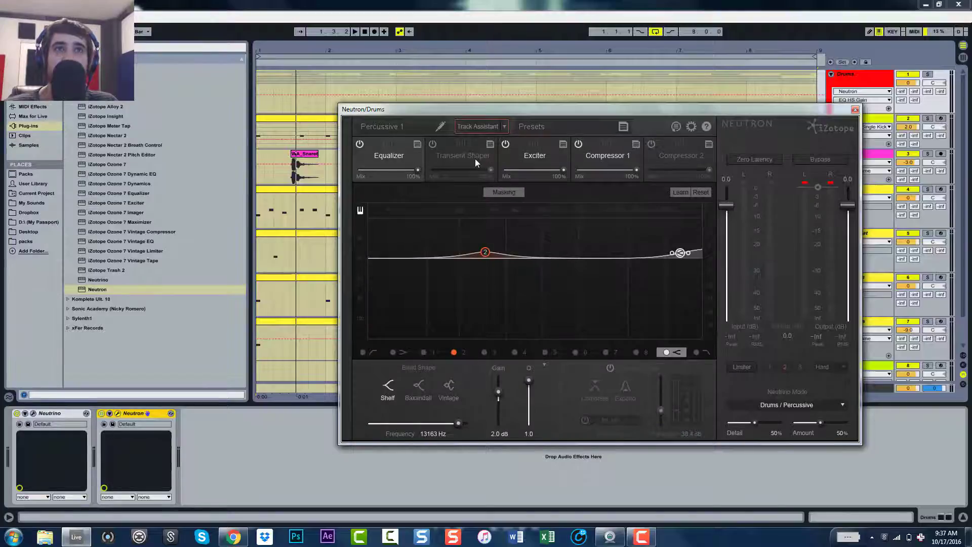
left_click(474, 159)
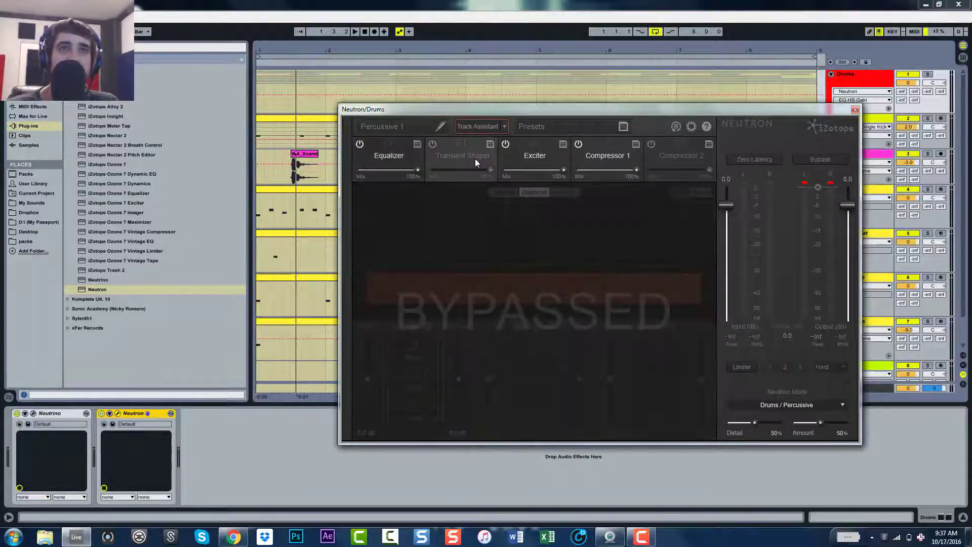
left_click(521, 156)
left_click(387, 159)
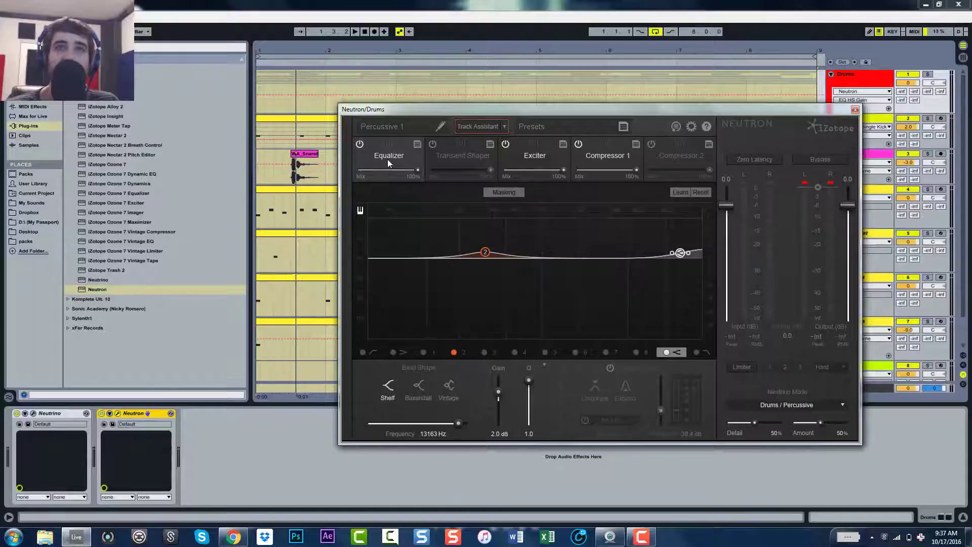
left_click(531, 153)
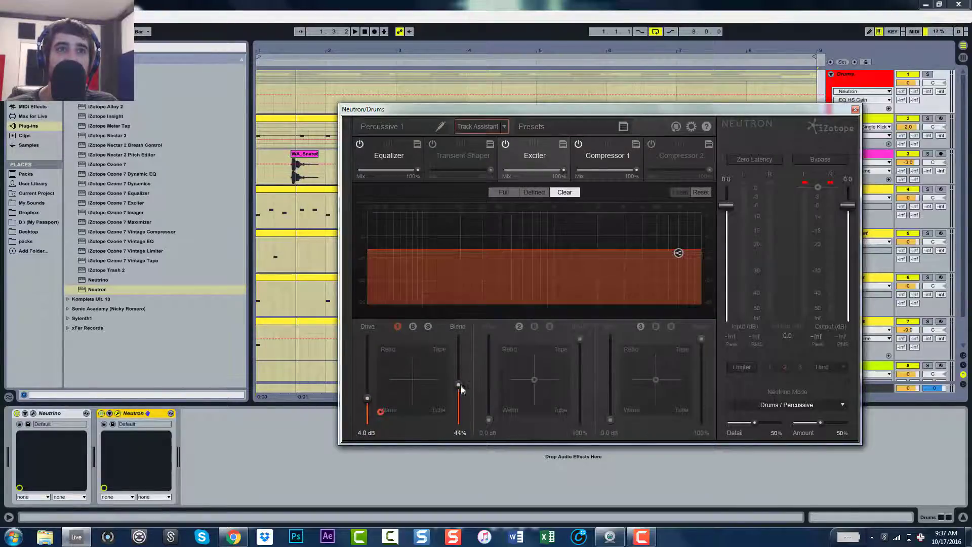
Play the drum loop while setting Compressor 1's threshold to -12.5 dB, and stop playback.
left_click(604, 156)
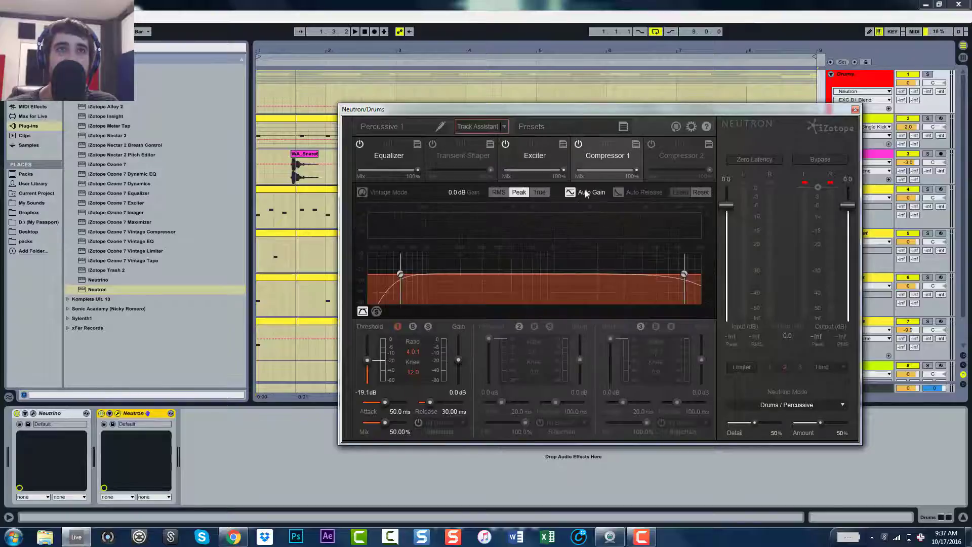
key("space")
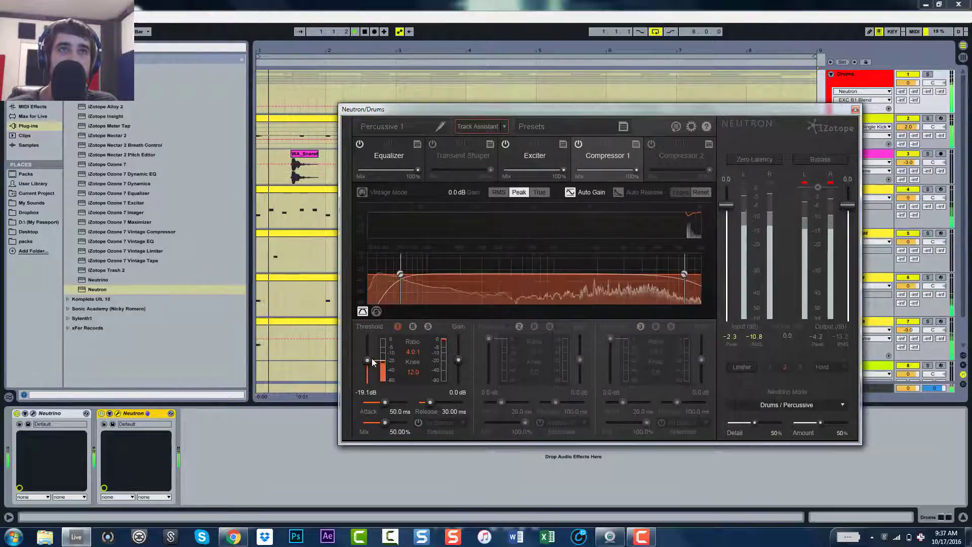
left_click_drag(367, 360, 372, 356)
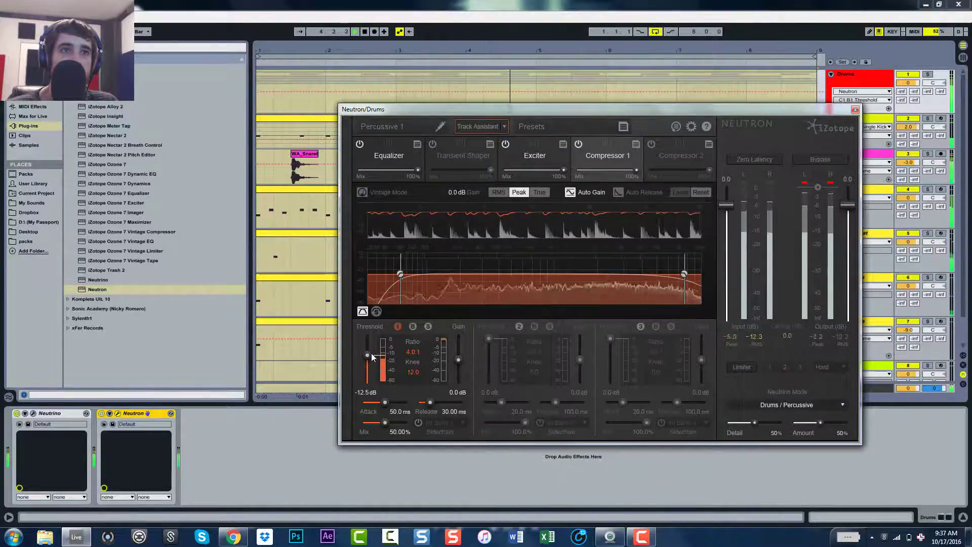
key("space")
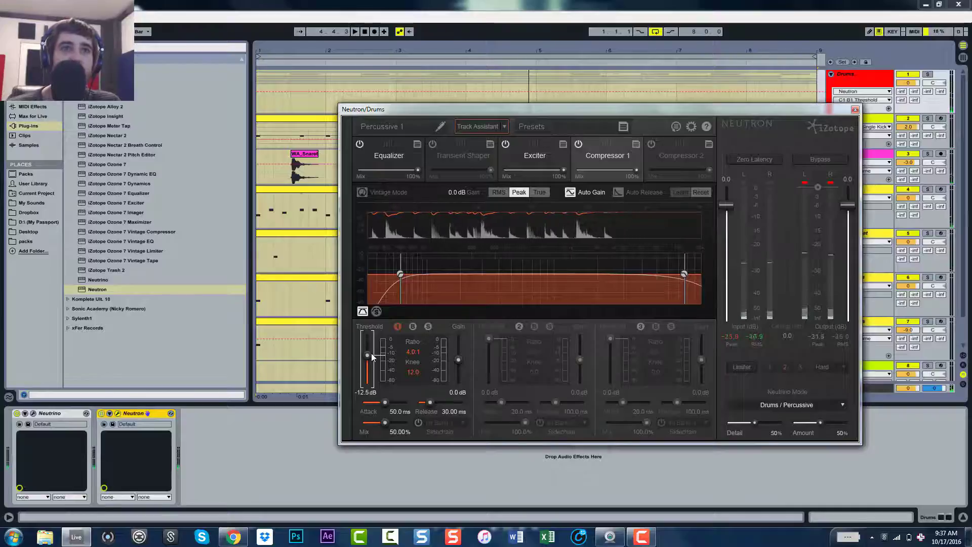
Play the drum loop while sweeping the Exciter's Blend up and down its full range, leaving it at 100%.
left_click(534, 155)
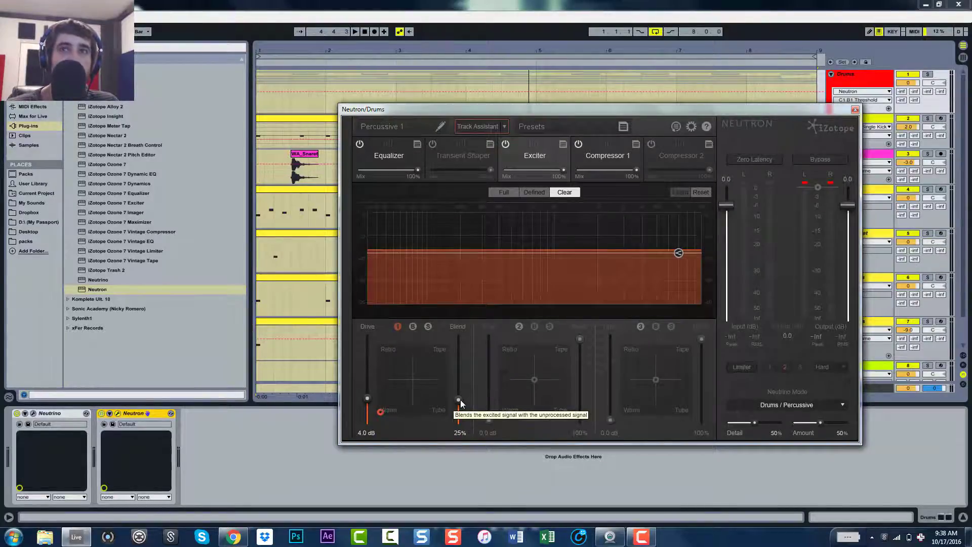
key("space")
left_click_drag(461, 403, 458, 338)
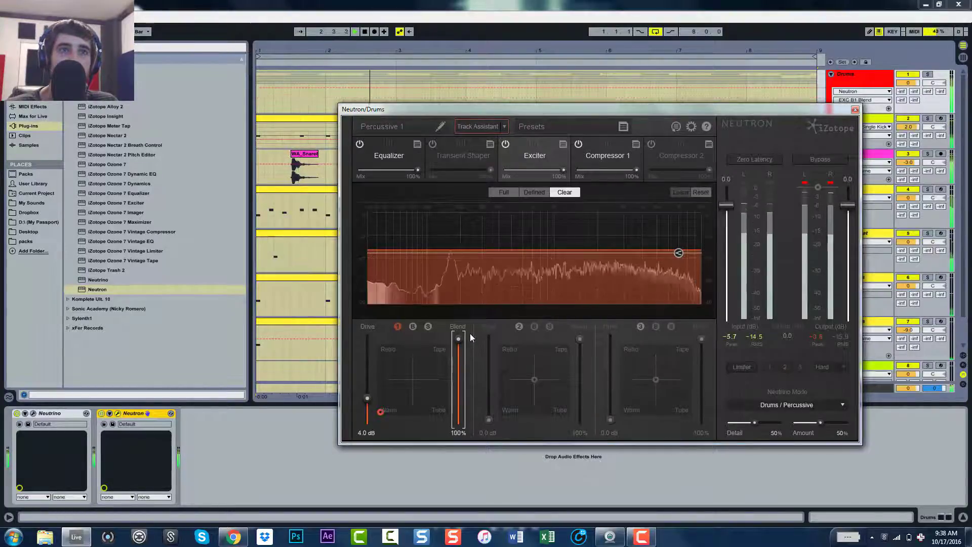
left_click_drag(469, 333, 491, 472)
left_click_drag(491, 473, 475, 256)
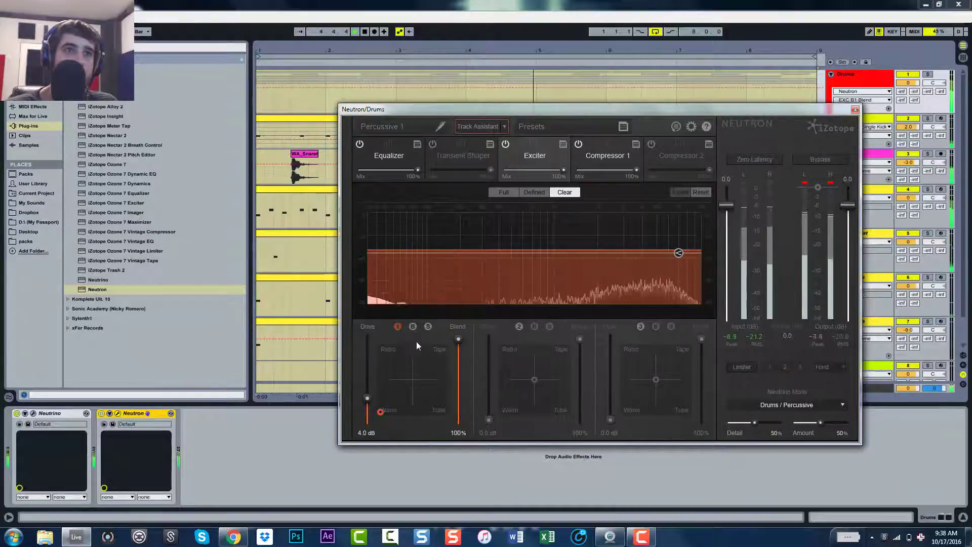
Set the Exciter's Drive to 3.1 dB and its Blend to 26%, stopping the drum loop.
left_click_drag(368, 388, 375, 407)
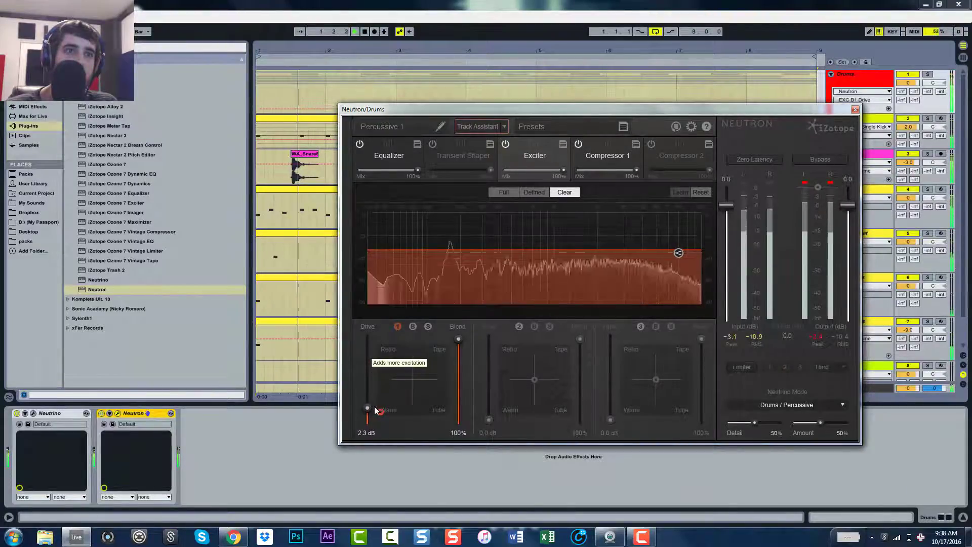
left_click_drag(457, 340, 470, 399)
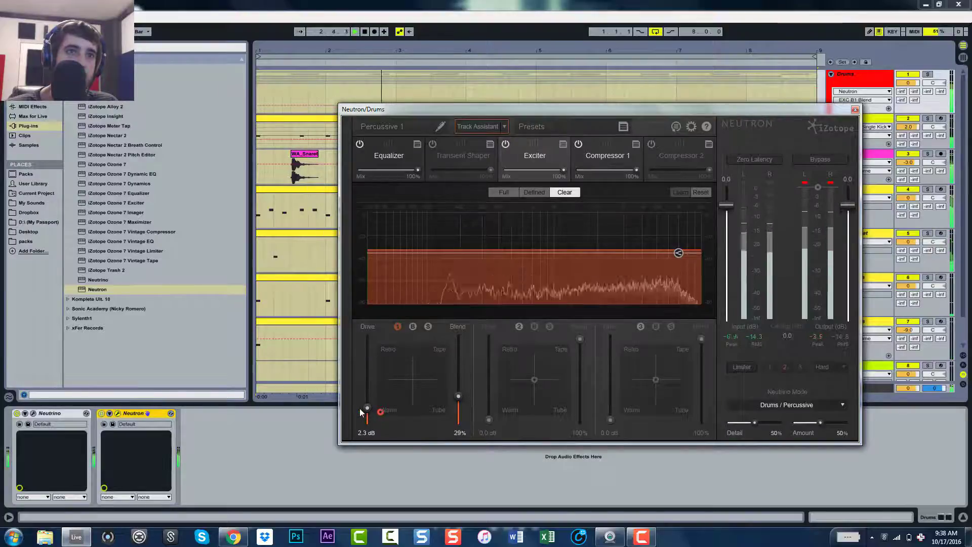
left_click_drag(366, 408, 368, 404)
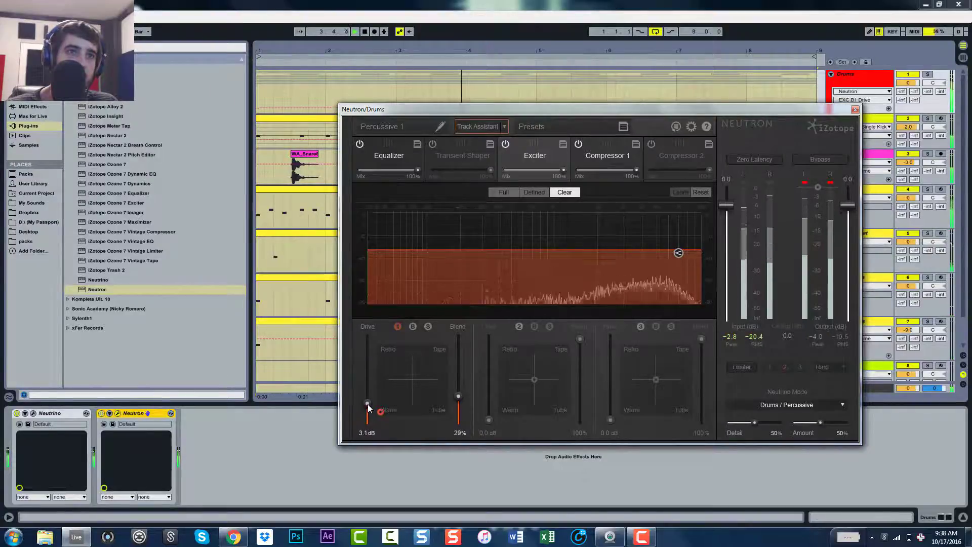
key("space")
left_click_drag(460, 396, 458, 398)
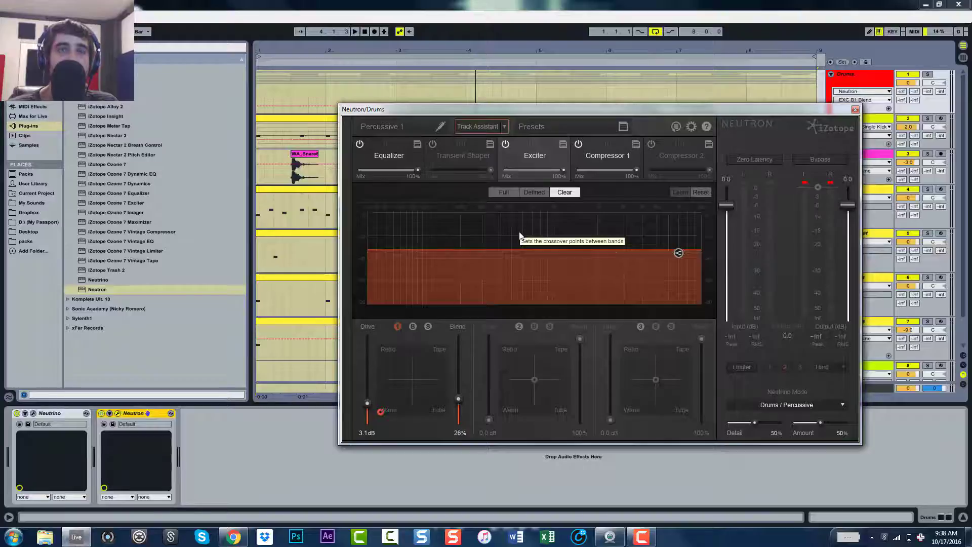
Lower the Exciter module's overall mix to 31% and show the Equalizer.
left_click(600, 154)
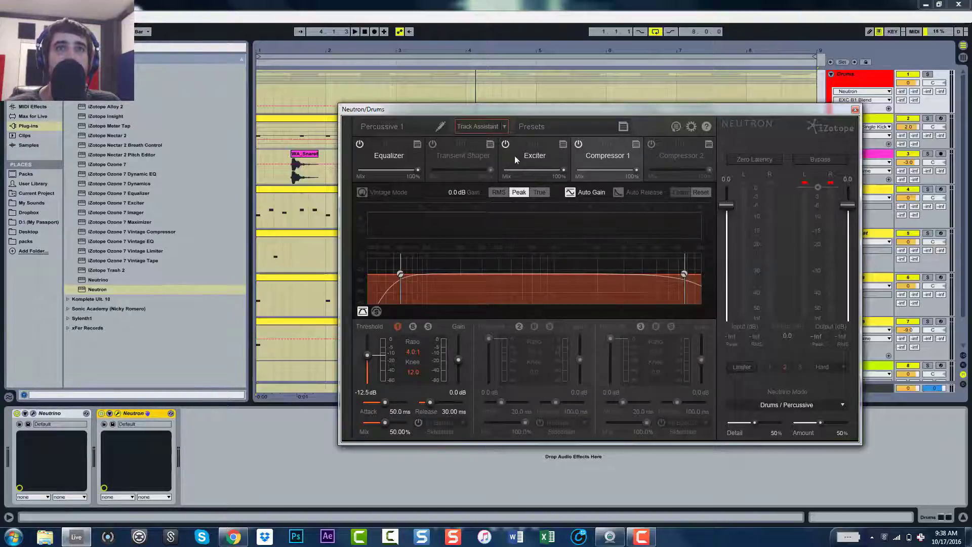
left_click(523, 169)
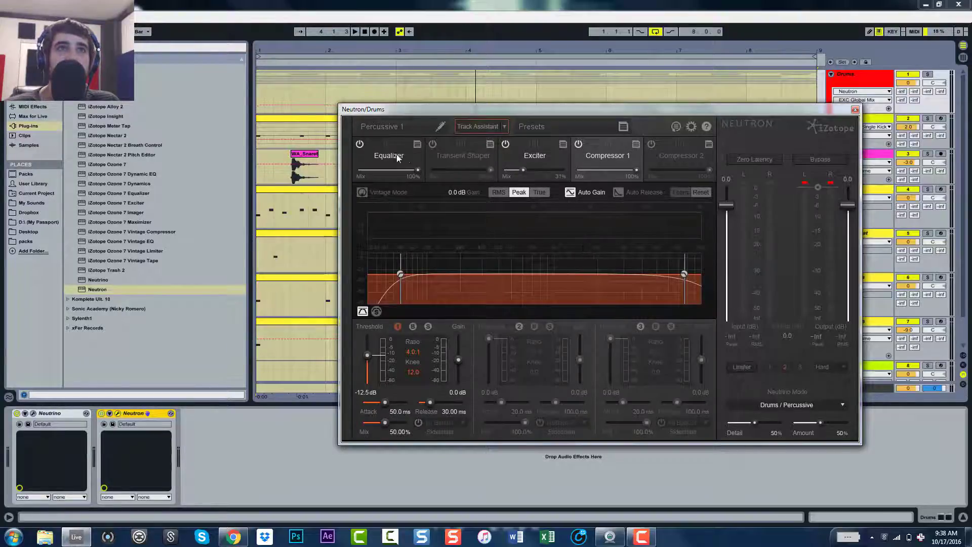
left_click(390, 156)
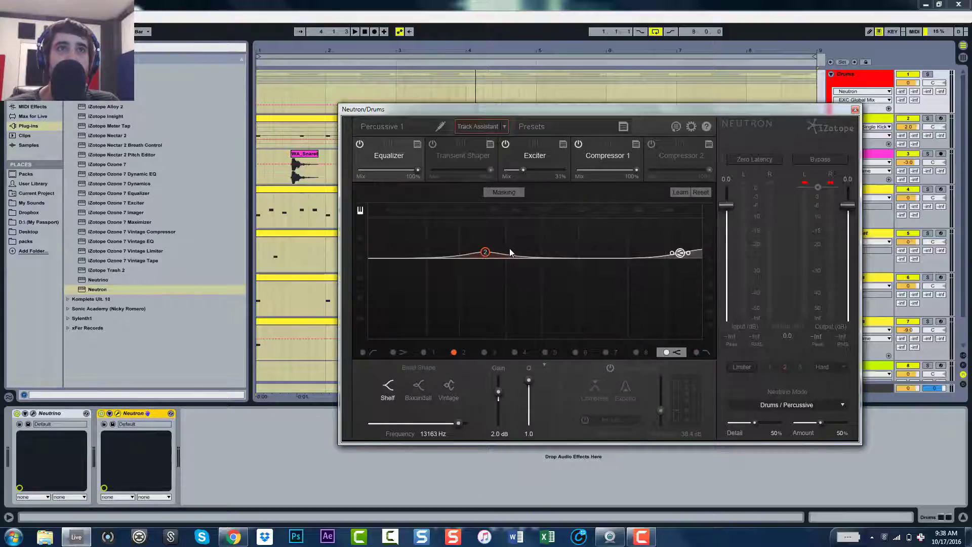
Inspect the Equalizer's band 2 and high shelf settings, and move the Neutron window higher on the screen.
left_click(485, 252)
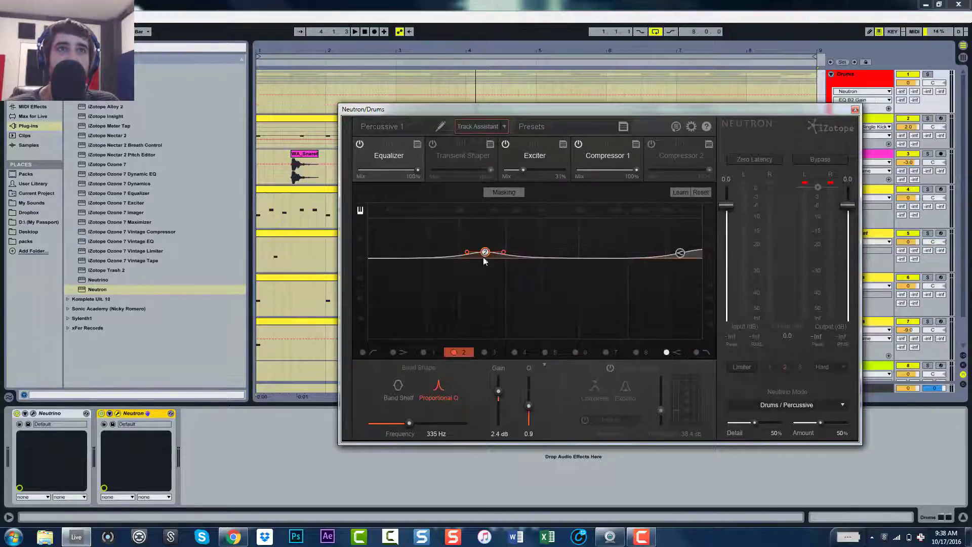
left_click(680, 253)
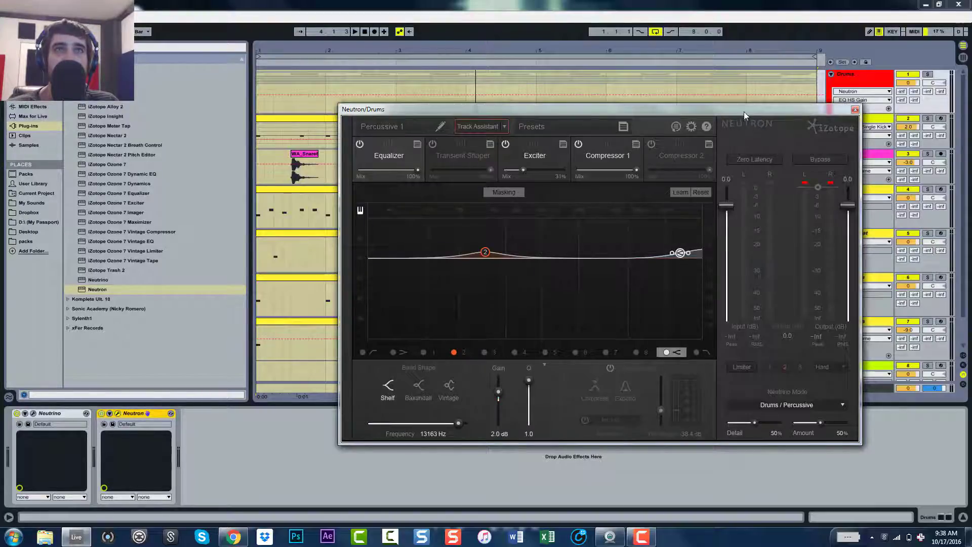
left_click_drag(743, 111, 726, 68)
left_click_drag(535, 67, 539, 77)
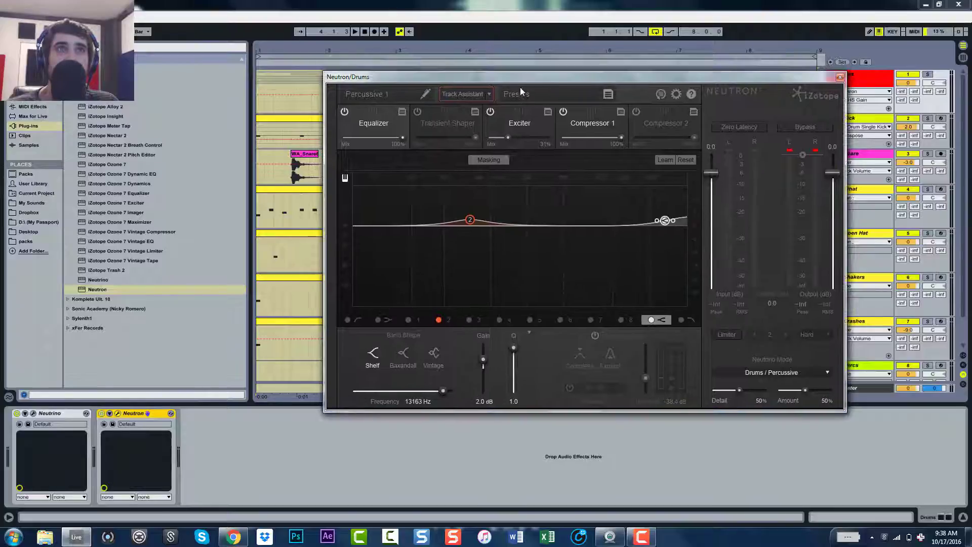
Run Track Assistant on the playing drum loop in Medium mode with the Broadband Clarity preset, and stop playback.
left_click(489, 94)
left_click(464, 142)
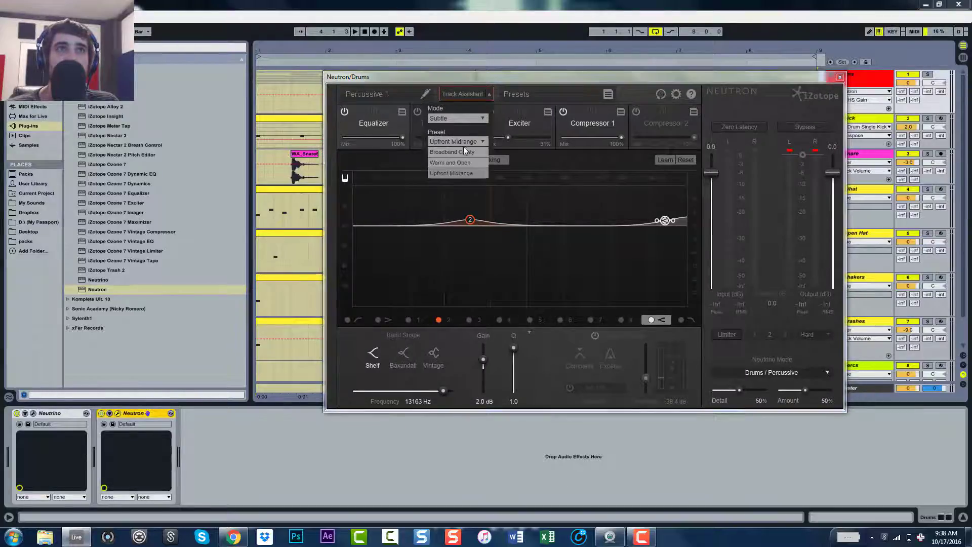
left_click(463, 150)
left_click(469, 118)
left_click(467, 135)
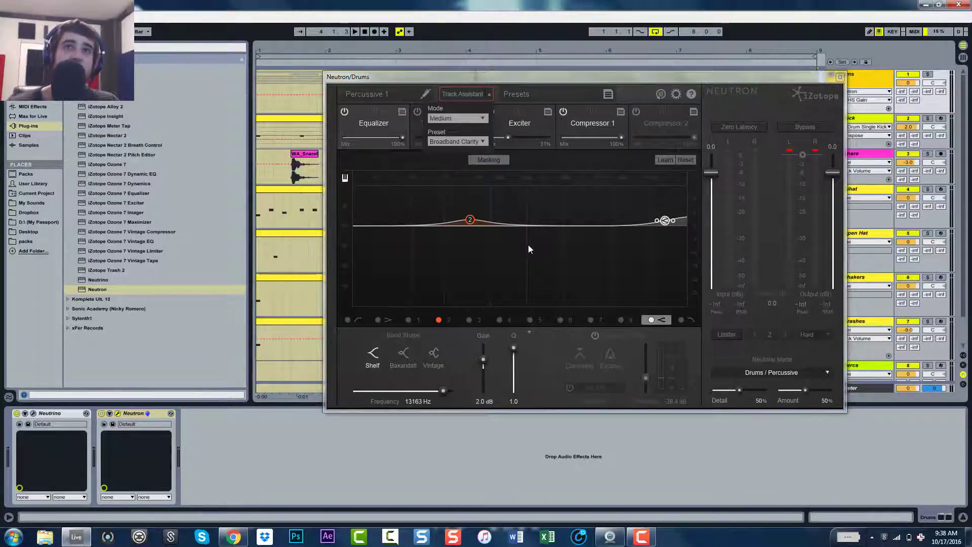
left_click(463, 94)
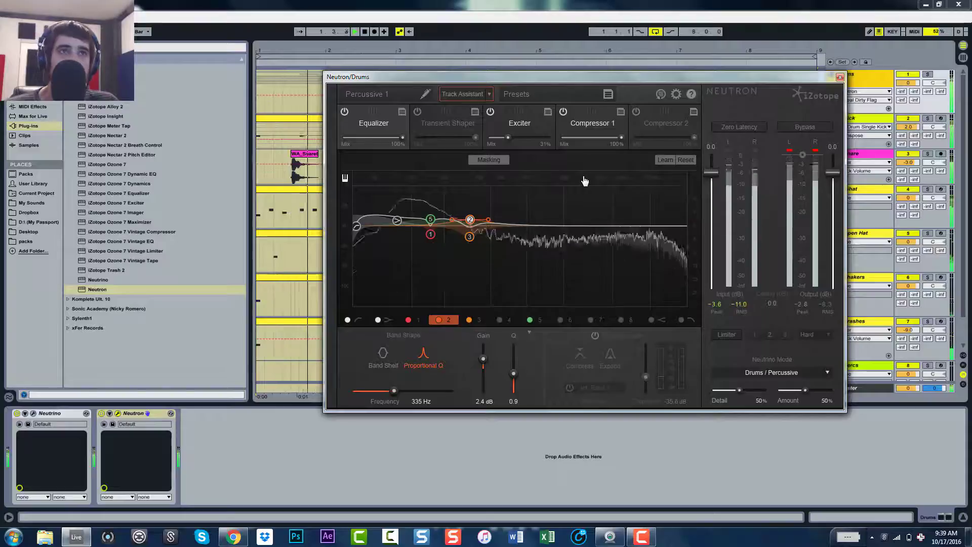
key("space")
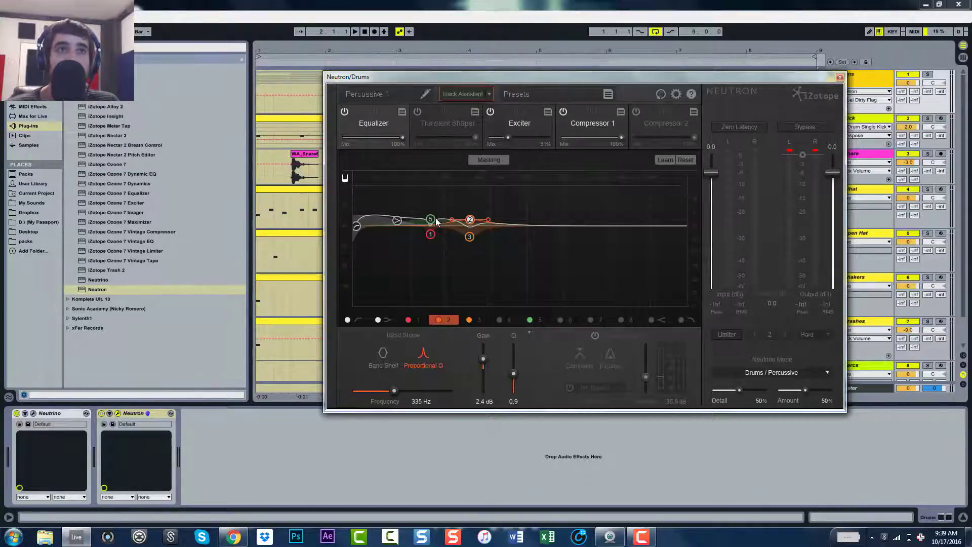
Play the drum loop while setting the Equalizer's low shelf to 1.8 dB at 73 Hz, and stop playback.
left_click(400, 220)
key("space")
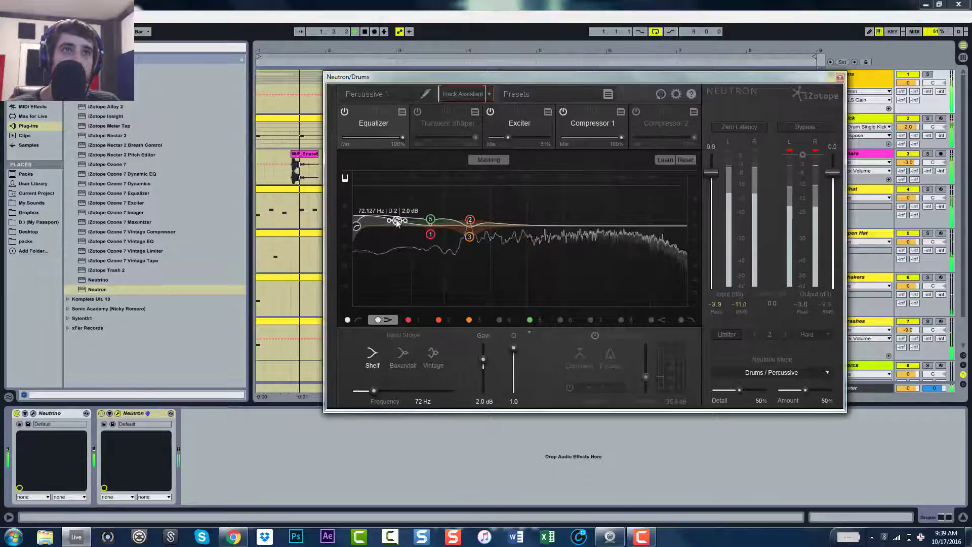
mouse_move(400, 220)
left_mouse_down()
mouse_move(395, 208)
mouse_move(398, 221)
left_mouse_up()
key("space")
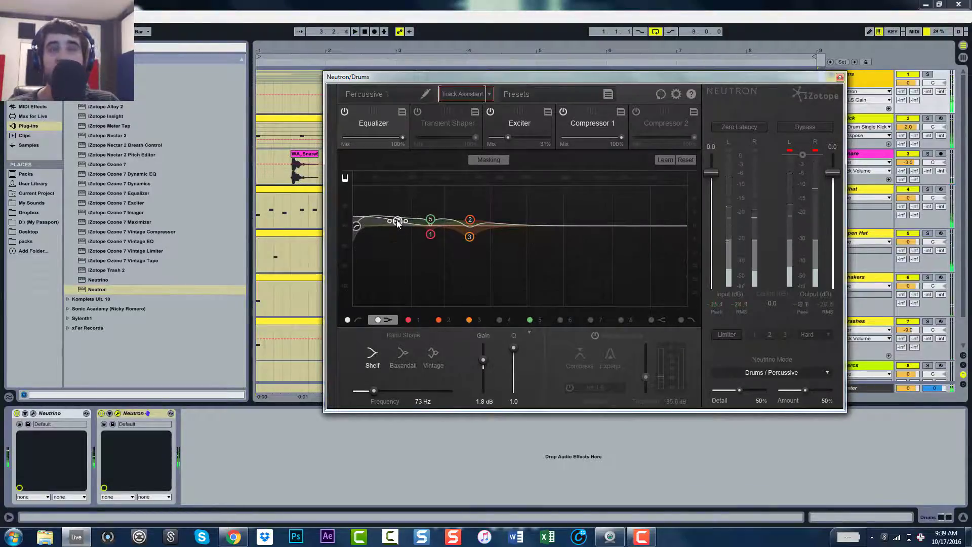
Review the Exciter, Compressor 1, Transient Shaper and Compressor 2 modules one after another.
left_click(519, 123)
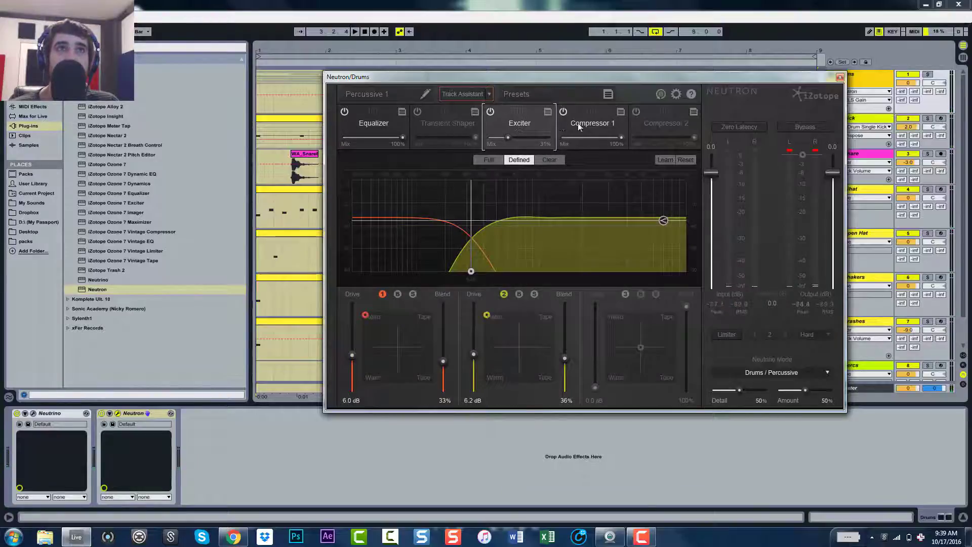
left_click(590, 123)
left_click(457, 135)
left_click(678, 124)
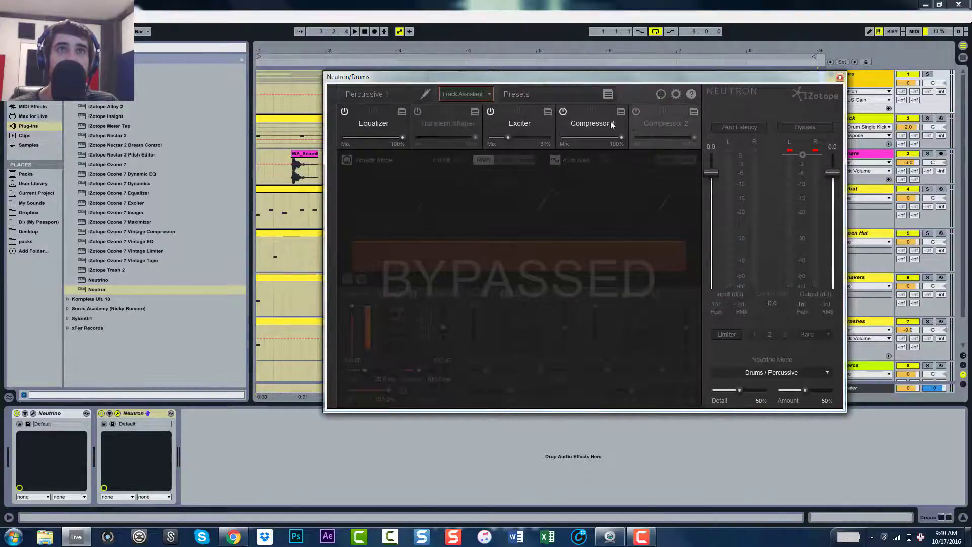
Play the drum loop while setting the threshold of Compressor 1's band 2 to -9.8 dB.
left_click(609, 121)
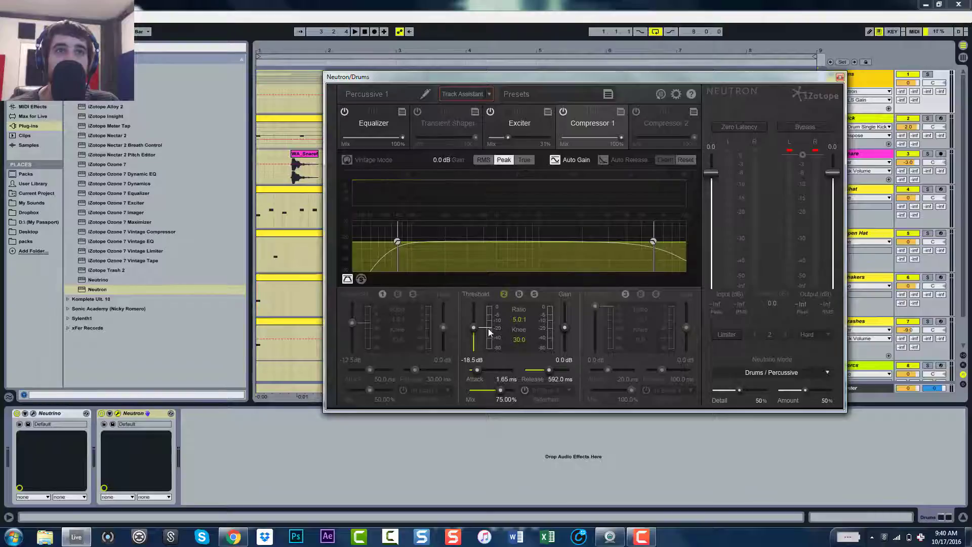
key("space")
left_click_drag(478, 328, 482, 321)
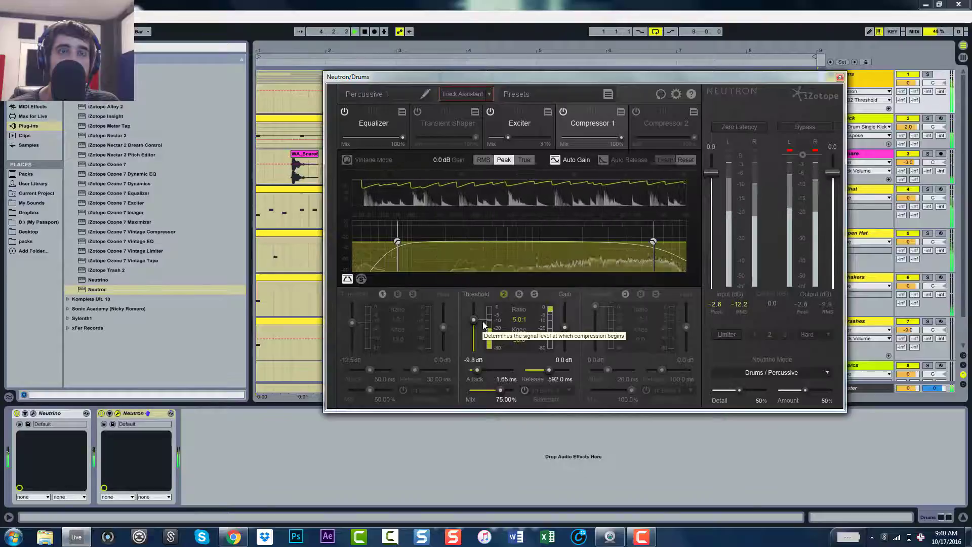
Review the Exciter and Equalizer modules and look through the Neutrino Mode options, keeping Drums / Percussive.
left_click(522, 126)
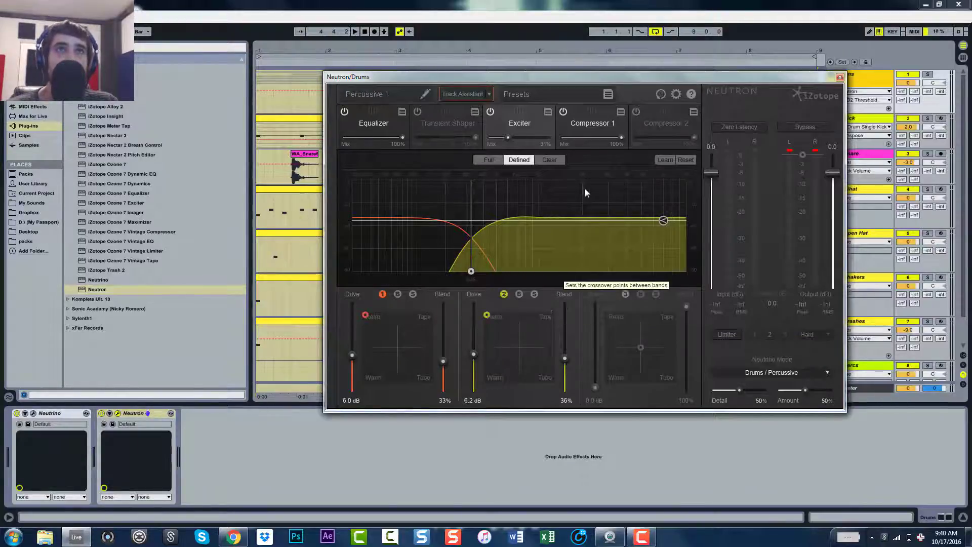
left_click(374, 123)
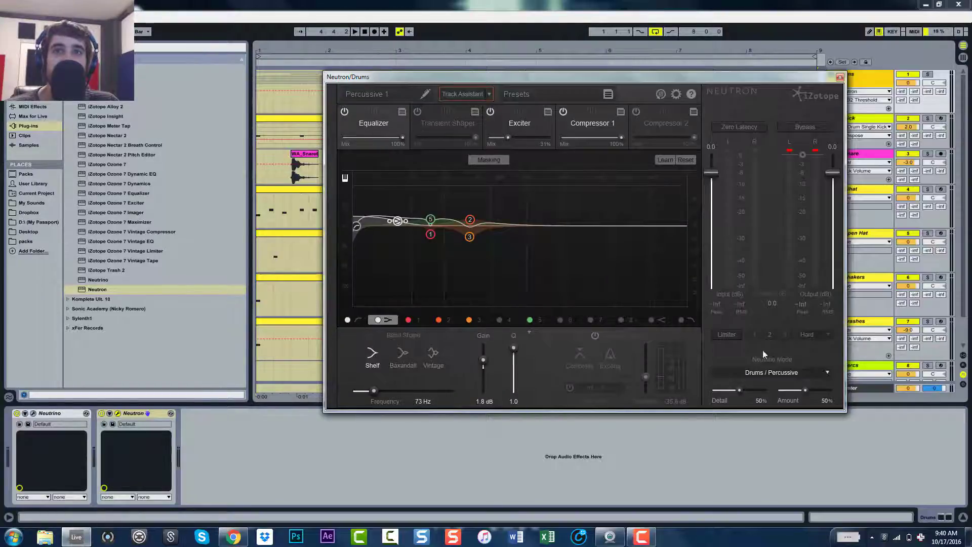
left_click(780, 372)
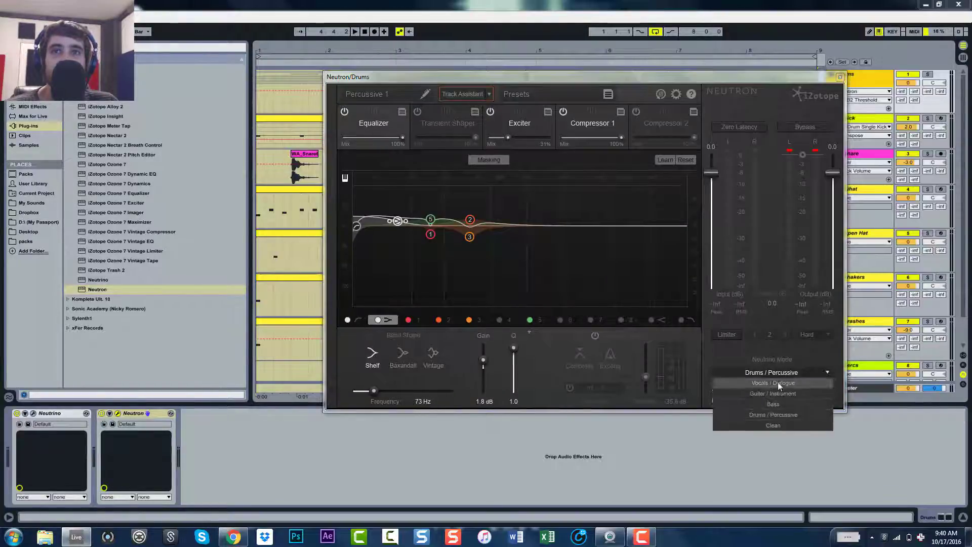
left_click(784, 370)
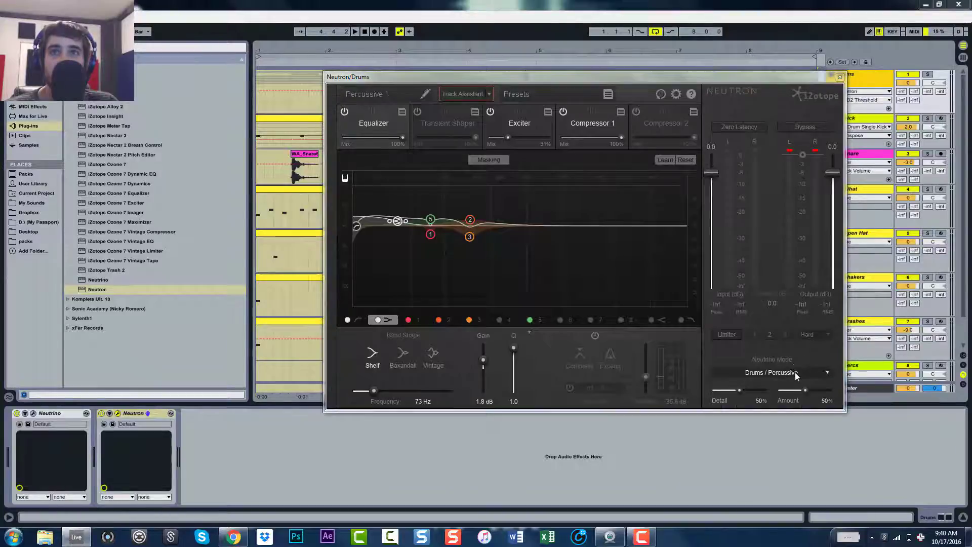
left_click(780, 373)
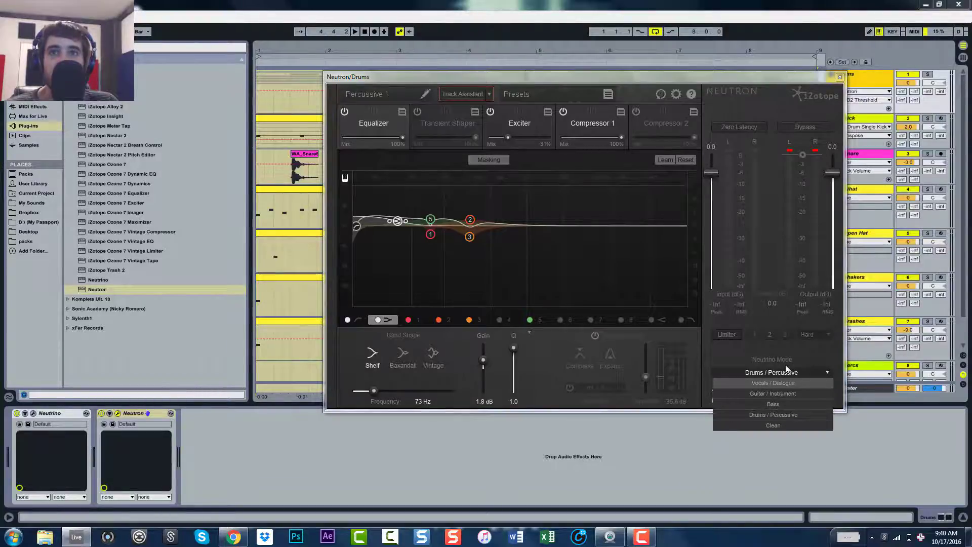
left_click(814, 356)
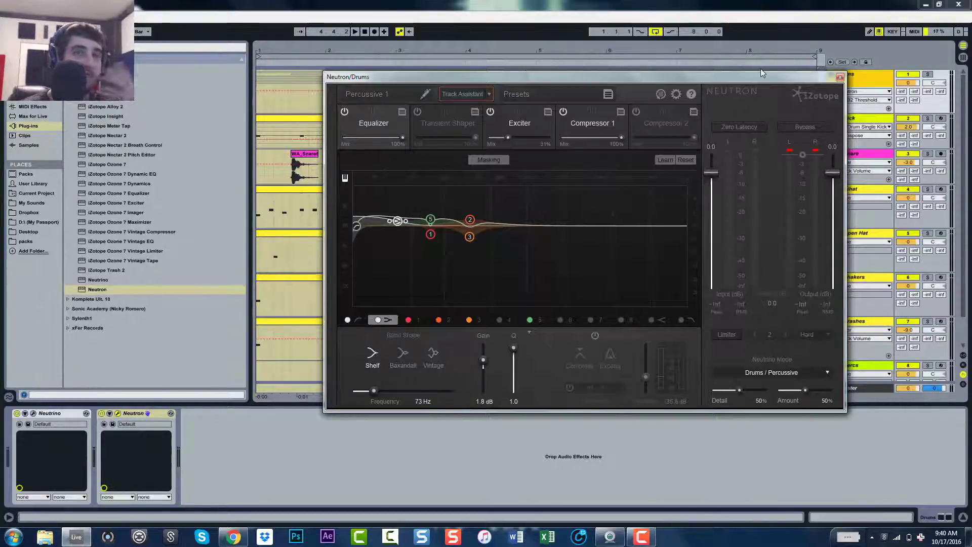
Close the Neutron window, view the Neutrino plug-in's own window on the Drums group, and close it too.
left_click(840, 78)
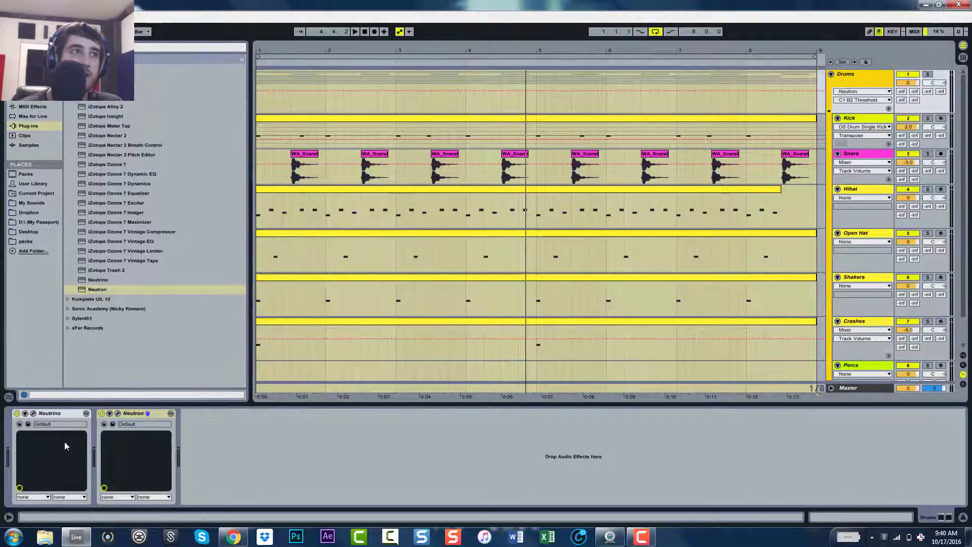
left_click(58, 413)
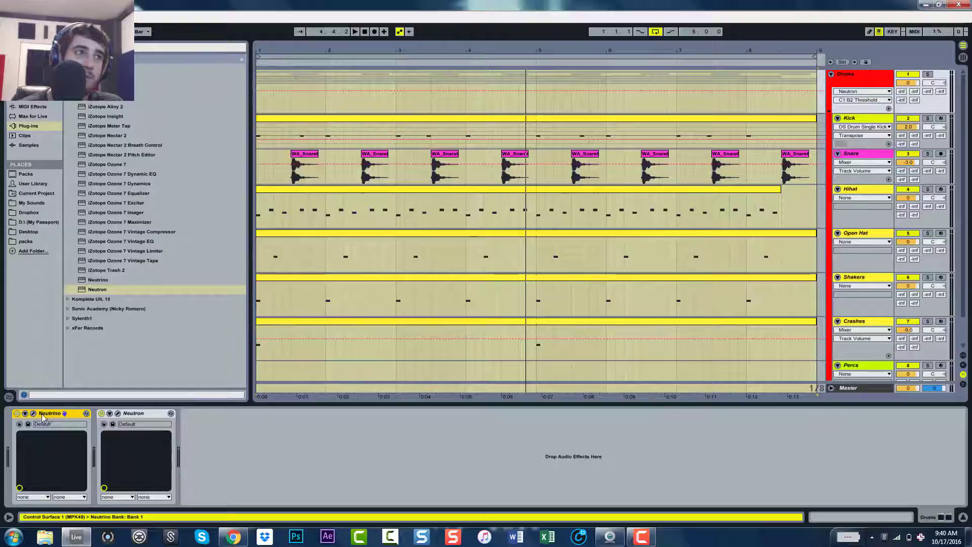
left_click(34, 413)
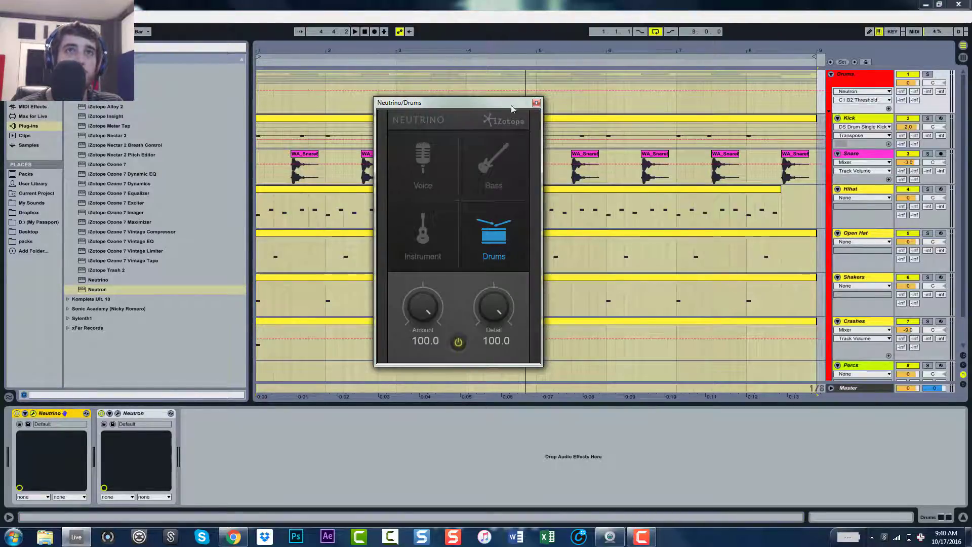
left_click(536, 103)
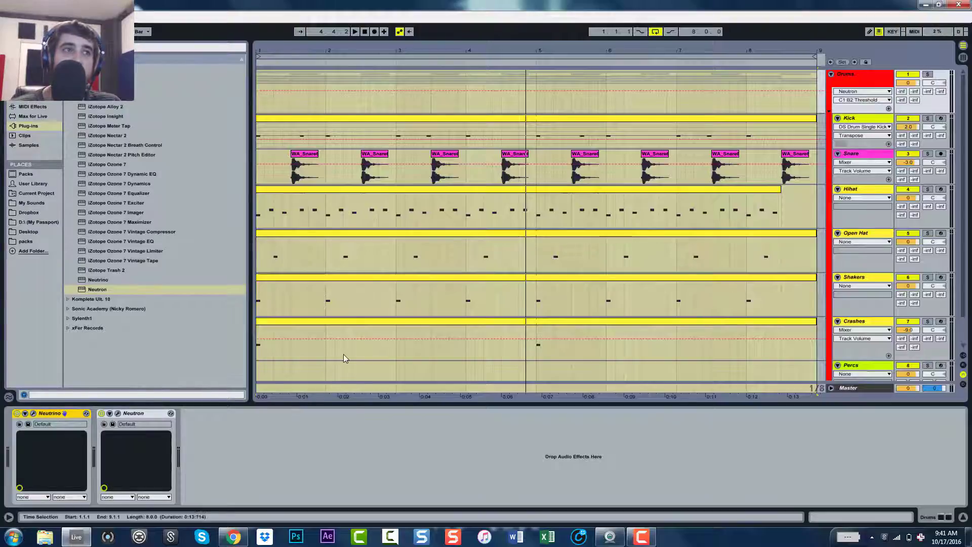
Collapse the Neutron device in the Drums group's effect chain and select the Neutrino device.
double_click(132, 412)
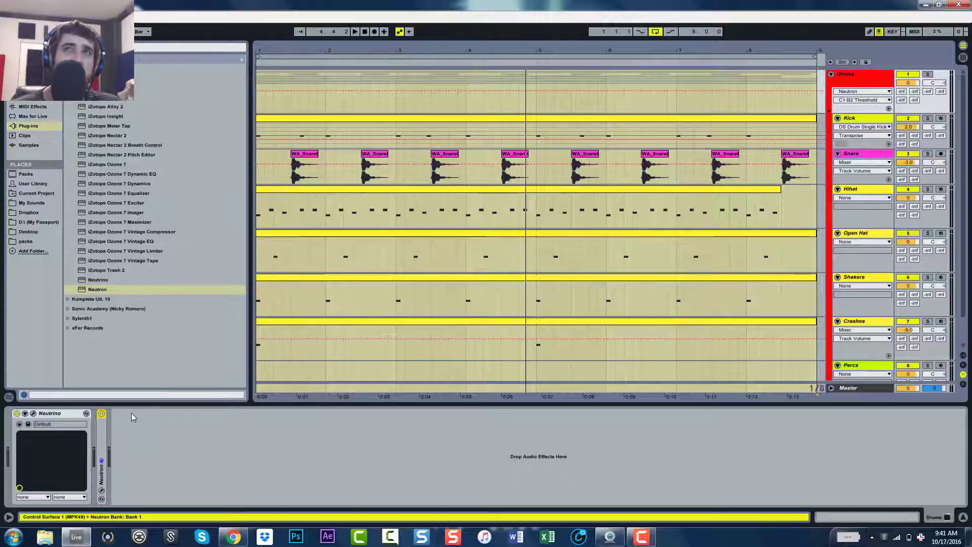
double_click(48, 413)
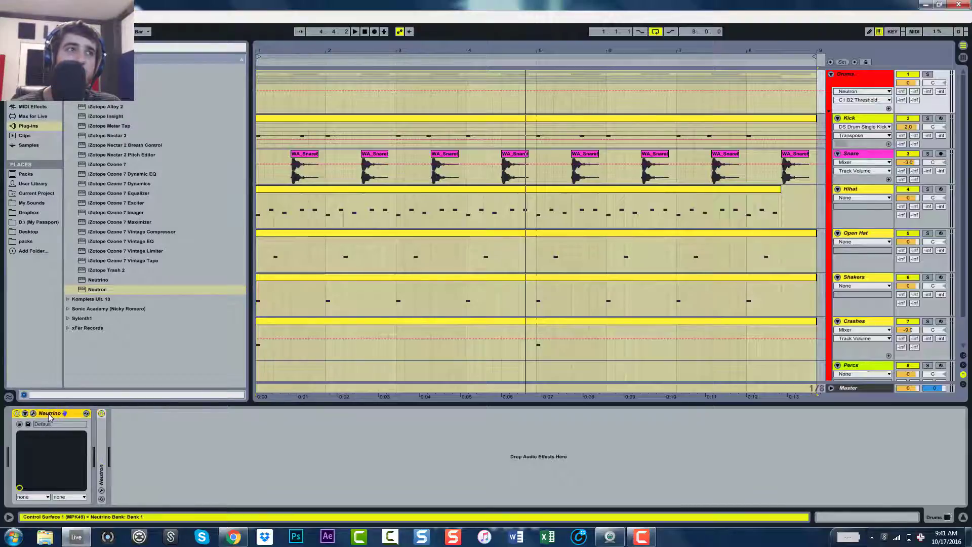